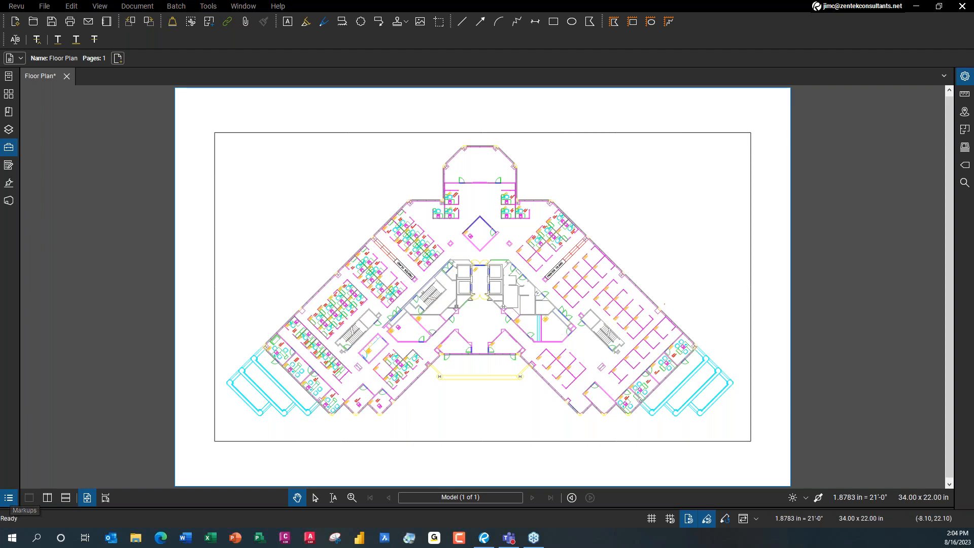
Show the Markups List below the floor plan and check which columns are enabled in it.
{"action": "left_click", "coordinate": [11, 498]}
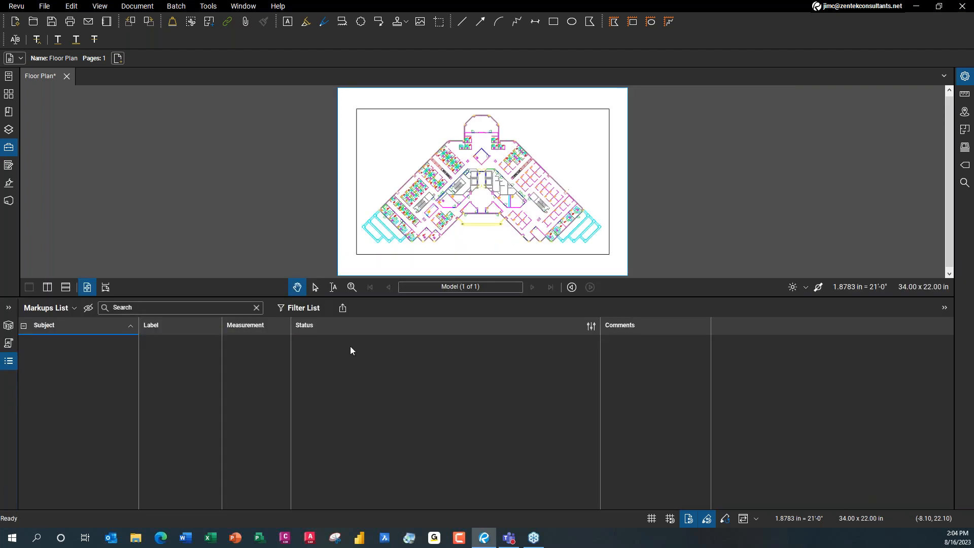
{"action": "left_click", "coordinate": [48, 308]}
{"action": "mouse_move", "coordinate": [63, 325]}
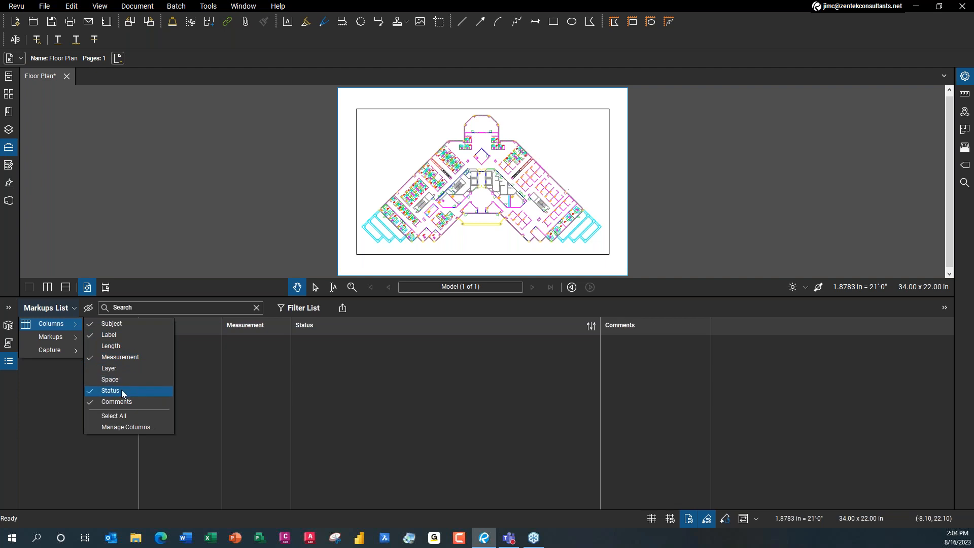
{"action": "left_click", "coordinate": [270, 284]}
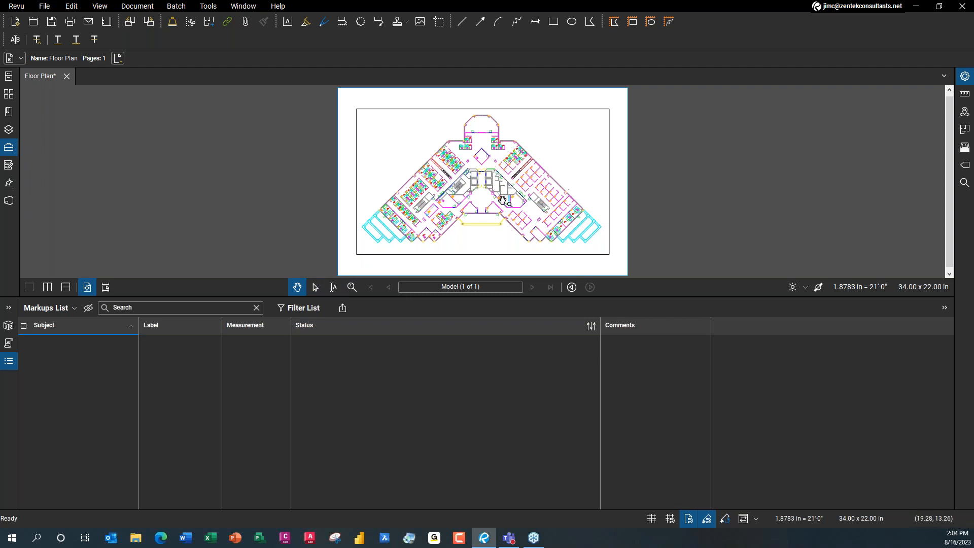
Open the Tool Chest and expand the Zen-Revu Interiors: Finishes tool set.
{"action": "scroll", "coordinate": [492, 161], "scroll_direction": "up", "scroll_amount": 5}
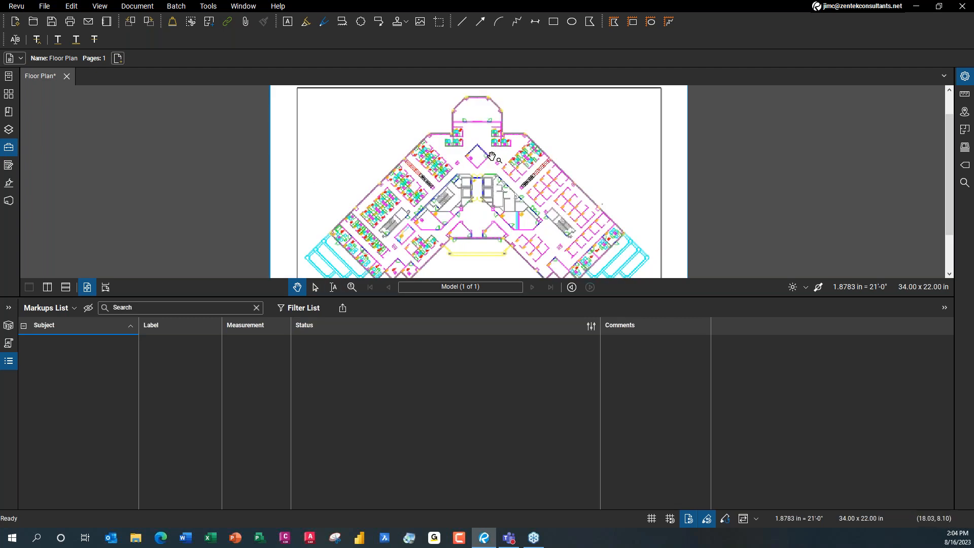
{"action": "scroll", "coordinate": [496, 162], "scroll_direction": "up", "scroll_amount": 5}
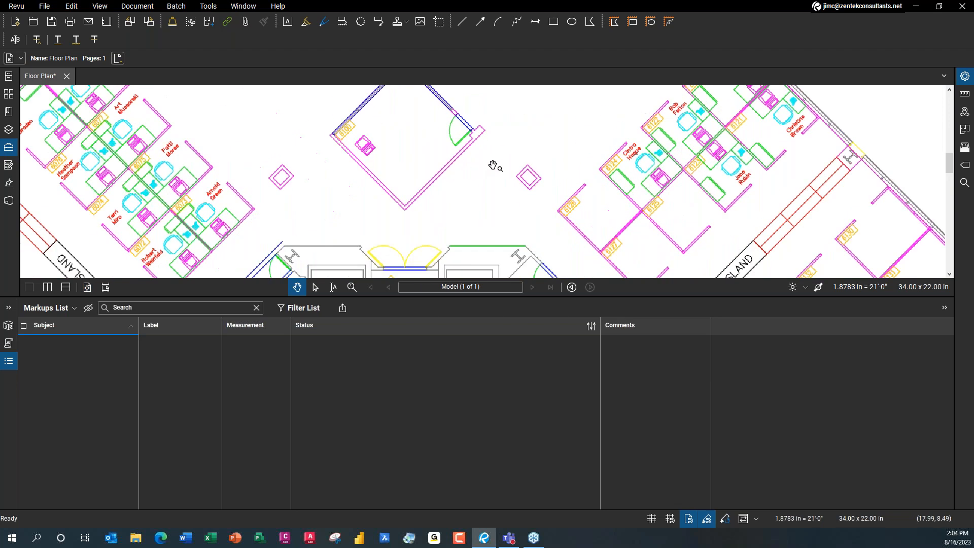
{"action": "scroll", "coordinate": [527, 195], "scroll_direction": "down", "scroll_amount": 5}
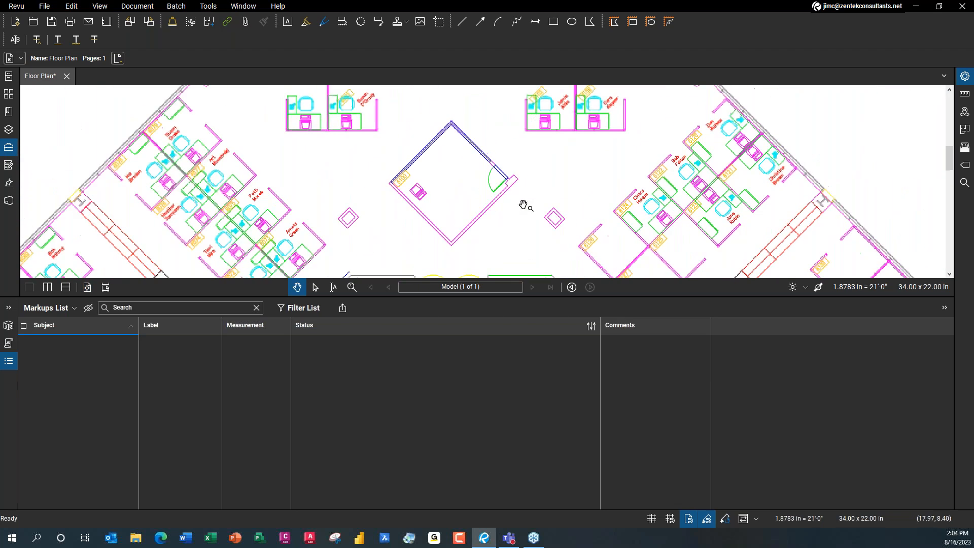
{"action": "left_click", "coordinate": [8, 147]}
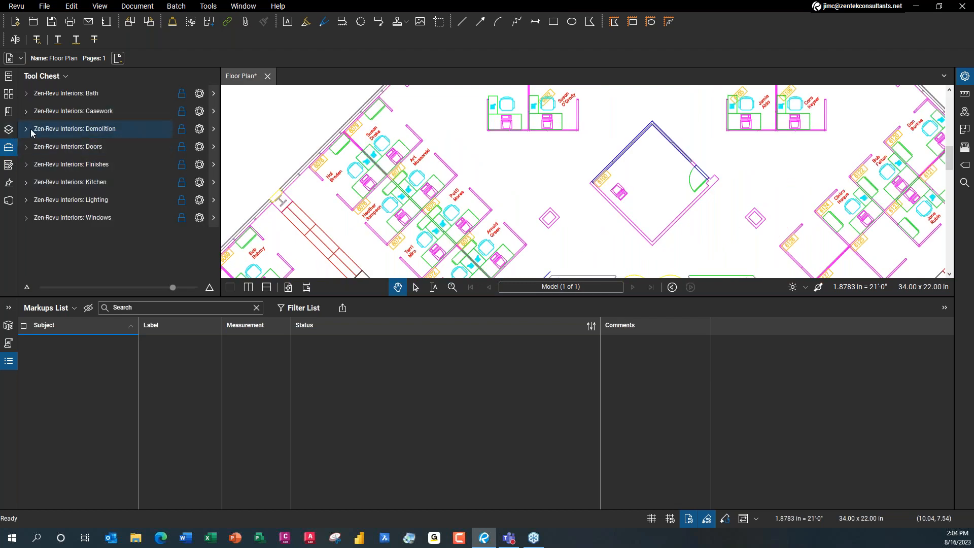
{"action": "left_click", "coordinate": [27, 164]}
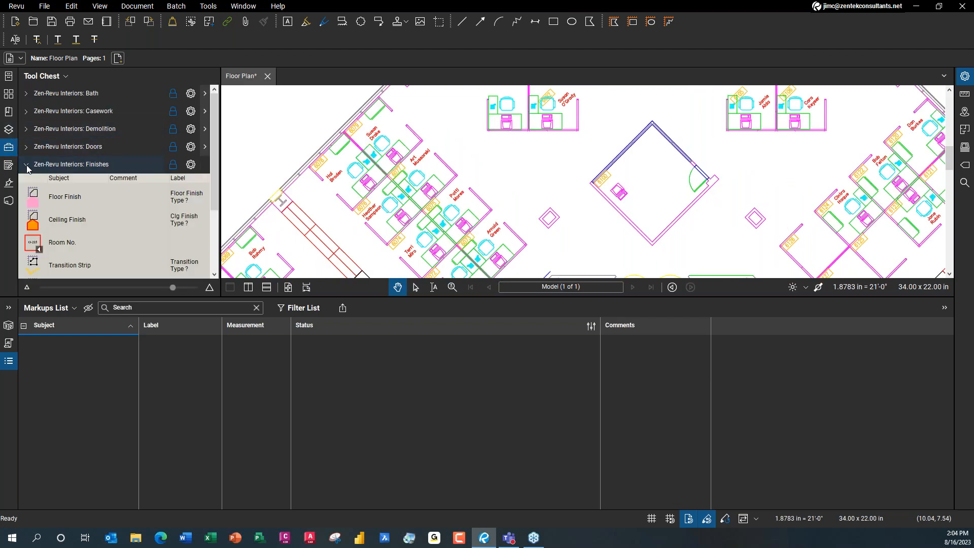
Trace a Floor Finish area of about 212 sf through the four corners of the diamond-shaped room in the centre of the plan.
{"action": "left_click", "coordinate": [74, 200]}
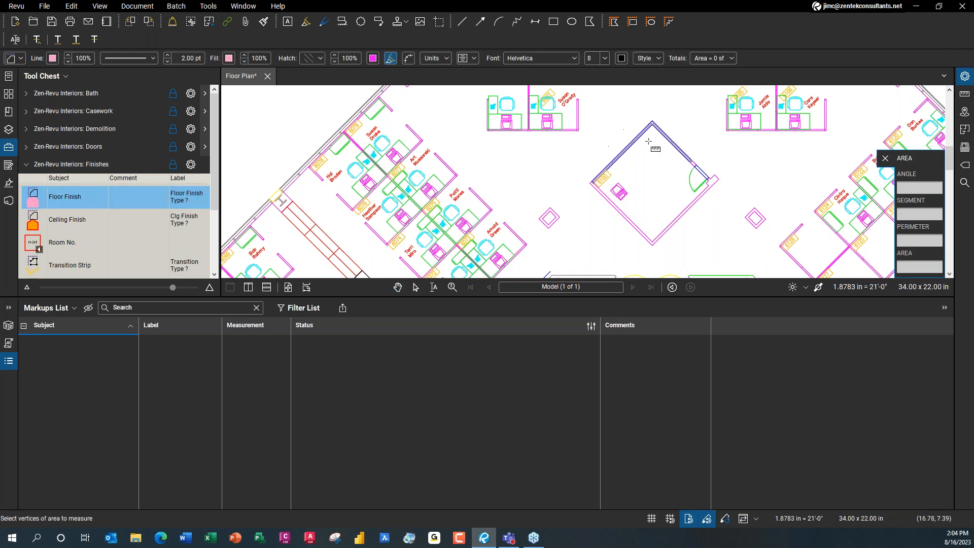
{"action": "left_click", "coordinate": [652, 124]}
{"action": "left_click", "coordinate": [592, 181]}
{"action": "left_click", "coordinate": [653, 243]}
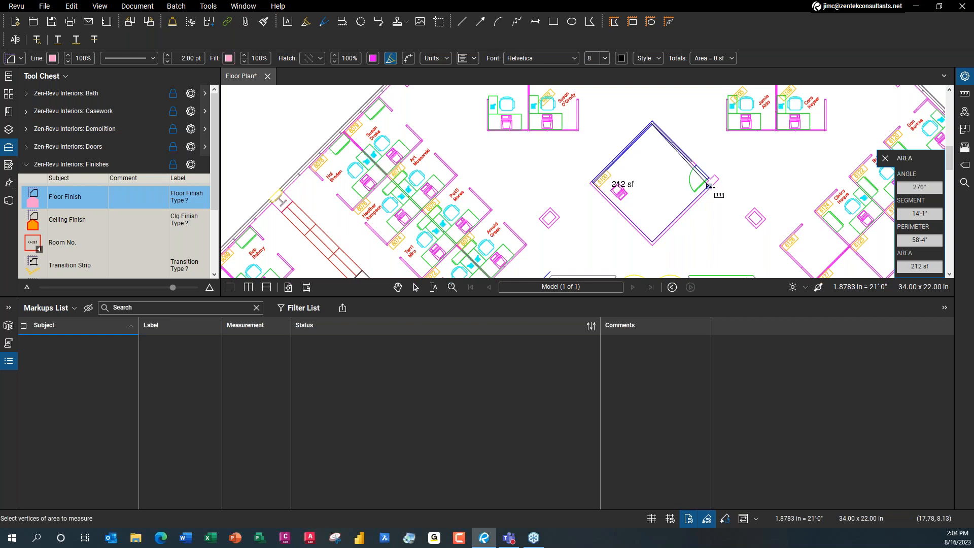
{"action": "double_click", "coordinate": [710, 186]}
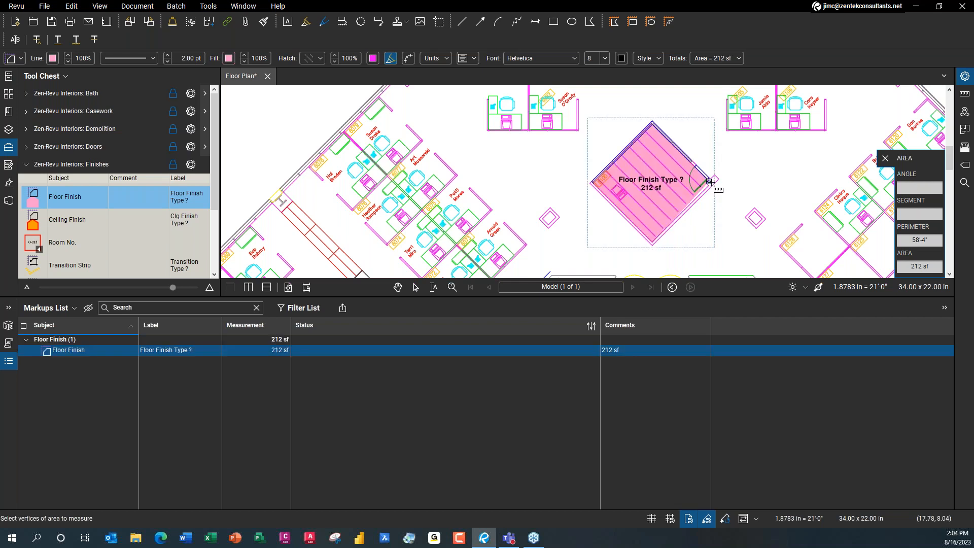
{"action": "left_click_drag", "start_coordinate": [561, 188], "coordinate": [420, 188]}
{"action": "scroll", "coordinate": [461, 184], "scroll_direction": "up", "scroll_amount": 2}
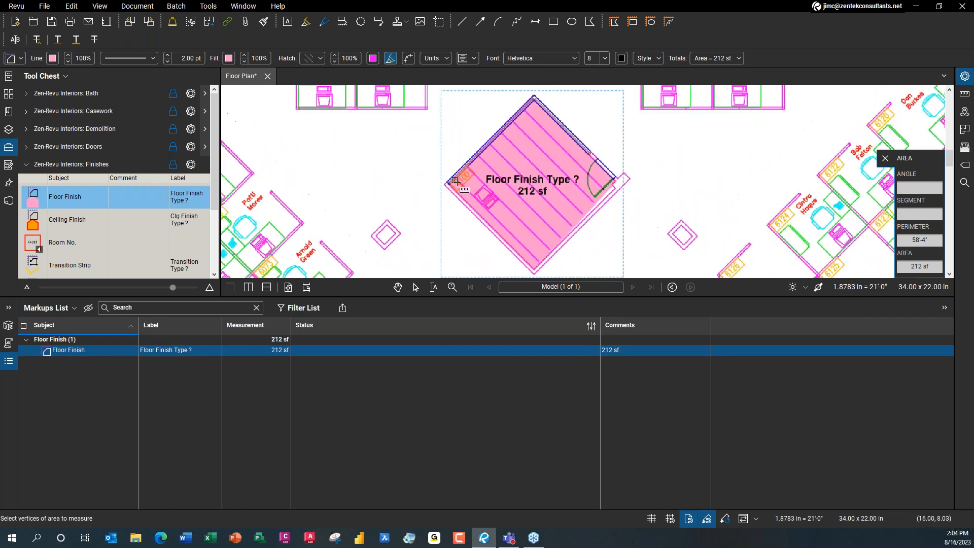
{"action": "key", "text": "Escape"}
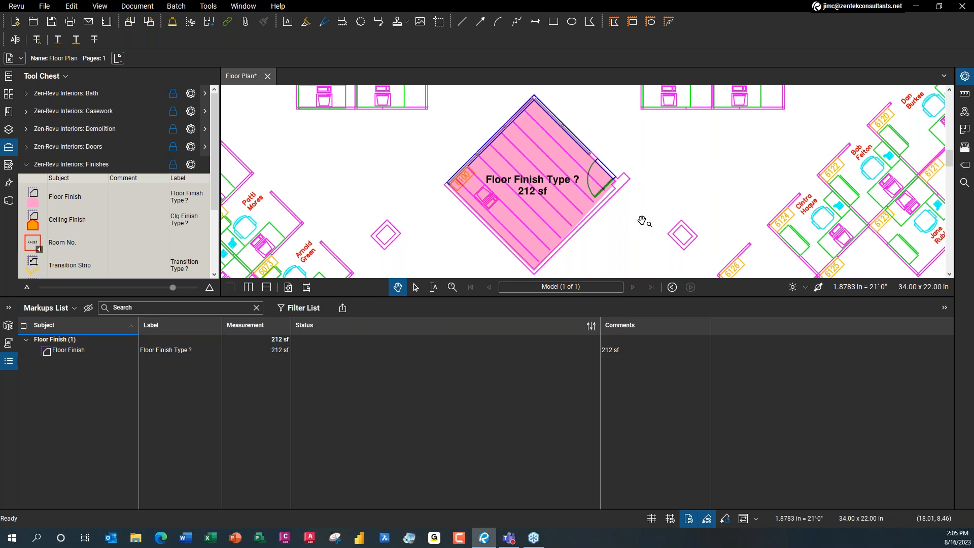
Examine the status options available for the Floor Finish markup, both on the drawing and in the Markups List, without choosing one.
{"action": "left_click", "coordinate": [561, 196]}
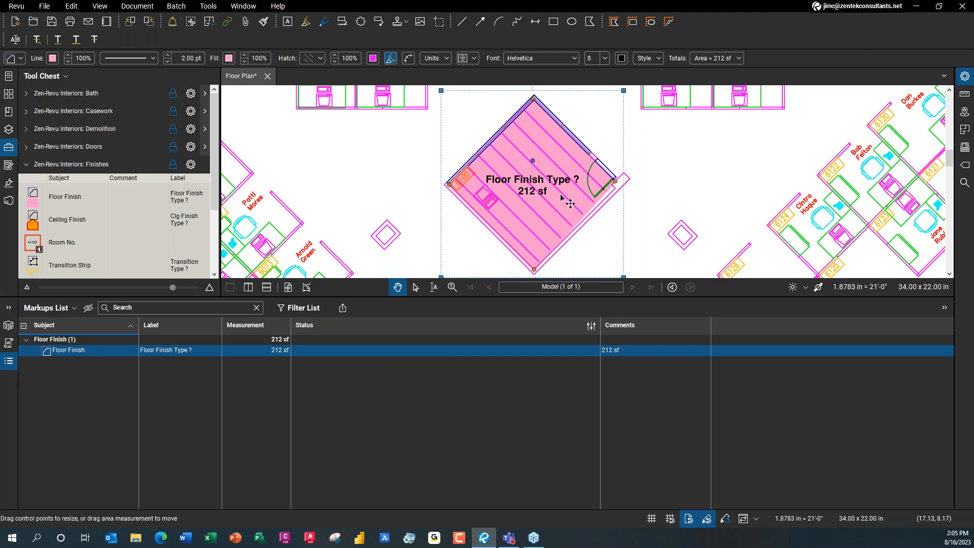
{"action": "right_click", "coordinate": [570, 203]}
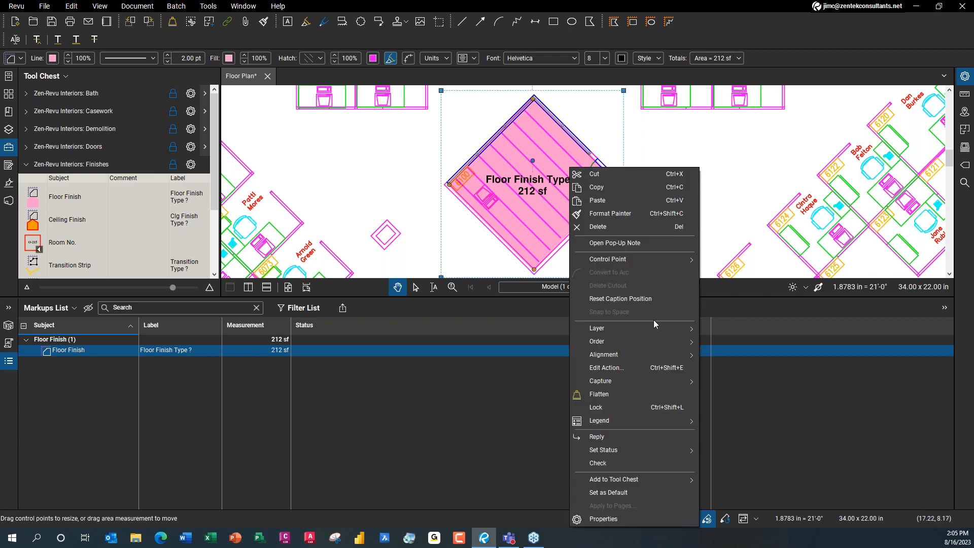
{"action": "mouse_move", "coordinate": [643, 451]}
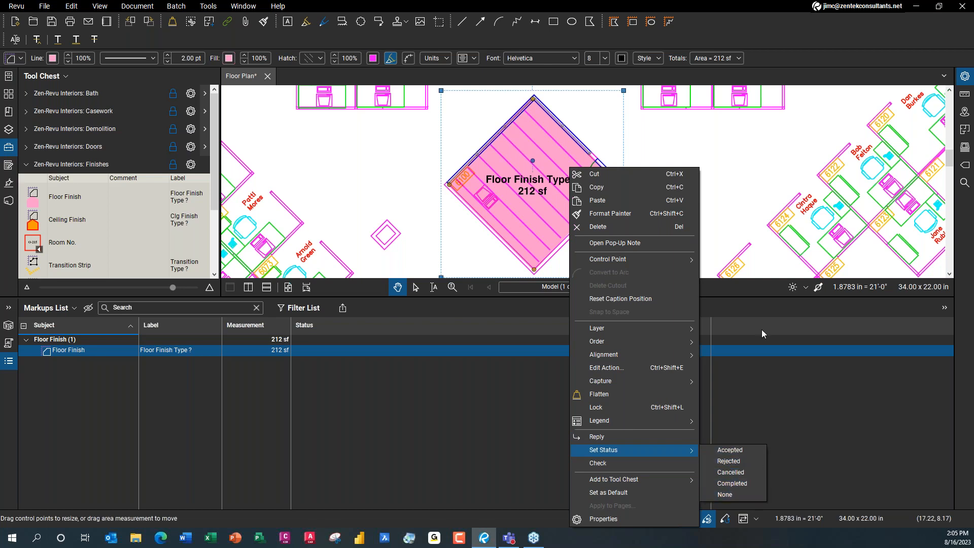
{"action": "left_click", "coordinate": [736, 145]}
{"action": "left_click", "coordinate": [647, 242]}
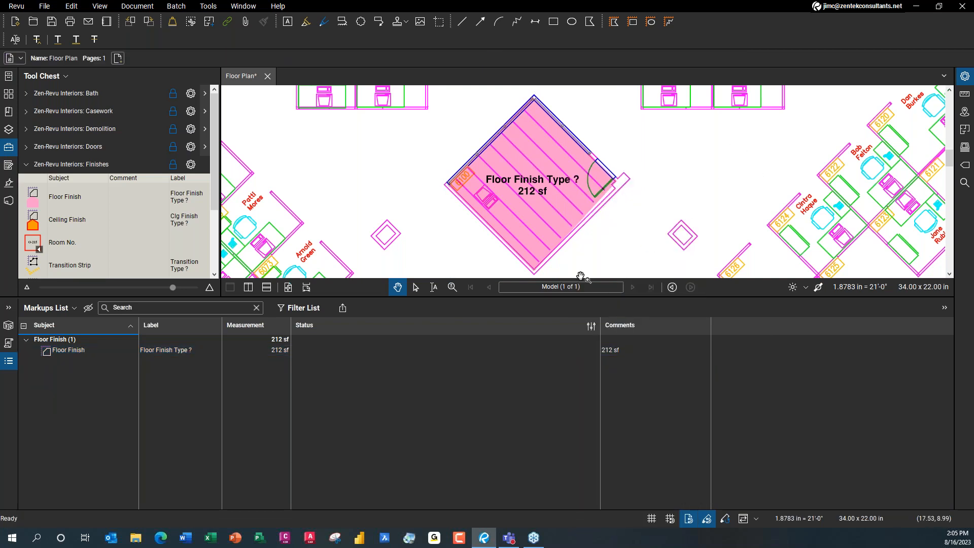
{"action": "left_click", "coordinate": [317, 350]}
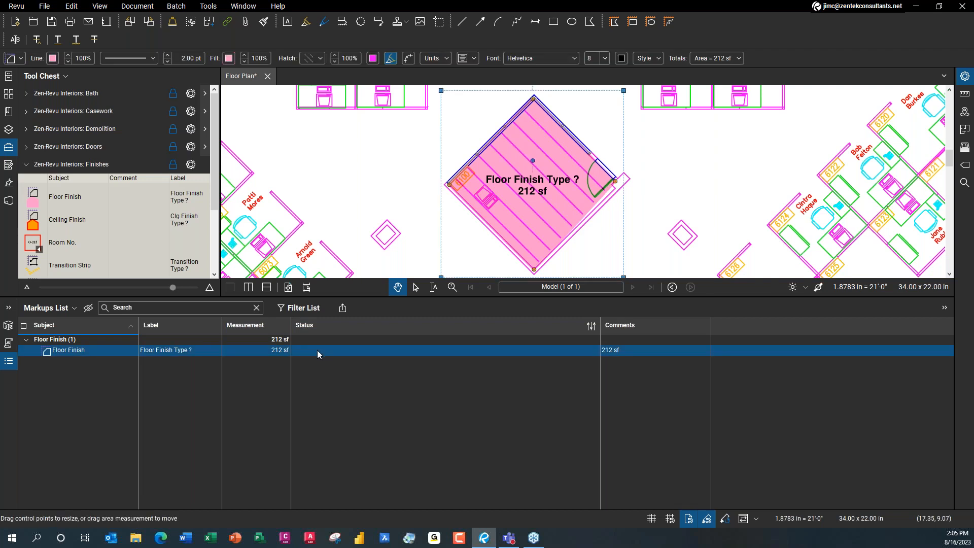
{"action": "left_click", "coordinate": [353, 351]}
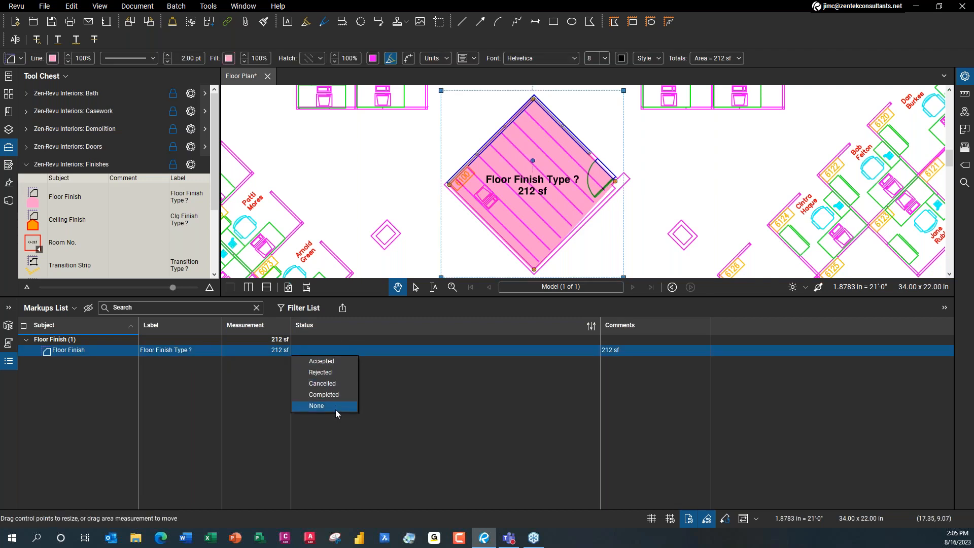
{"action": "left_click", "coordinate": [663, 229]}
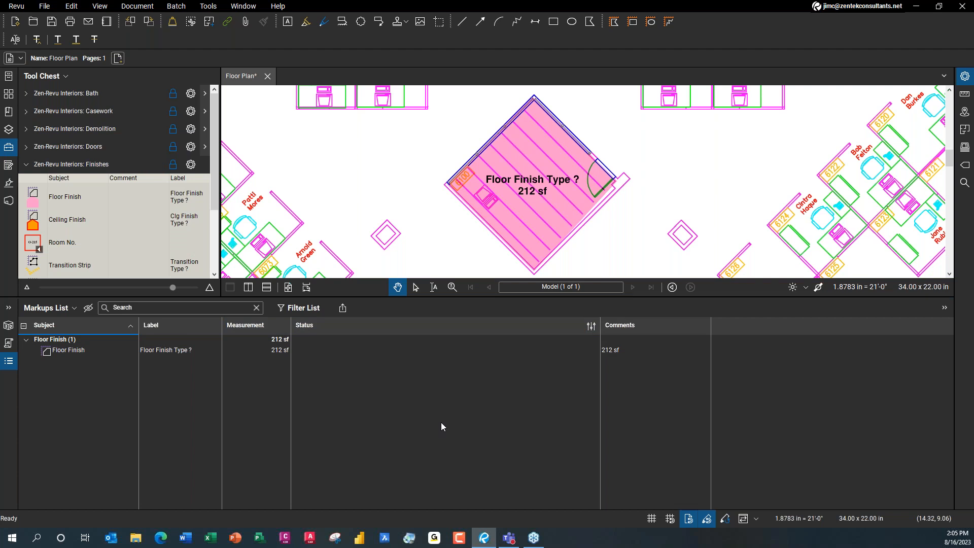
Open the status manager for the Markups List and disable the Review state model.
{"action": "left_click", "coordinate": [591, 326]}
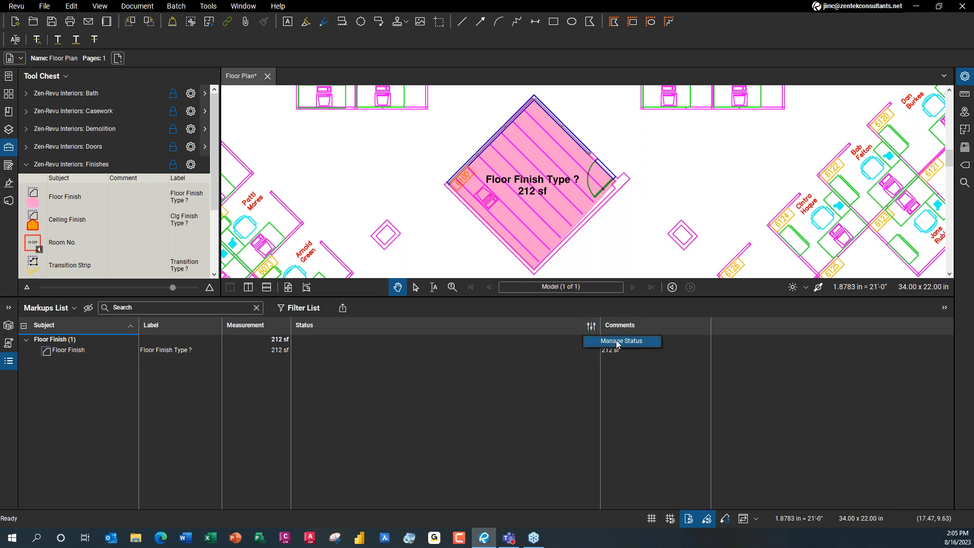
{"action": "left_click", "coordinate": [618, 342]}
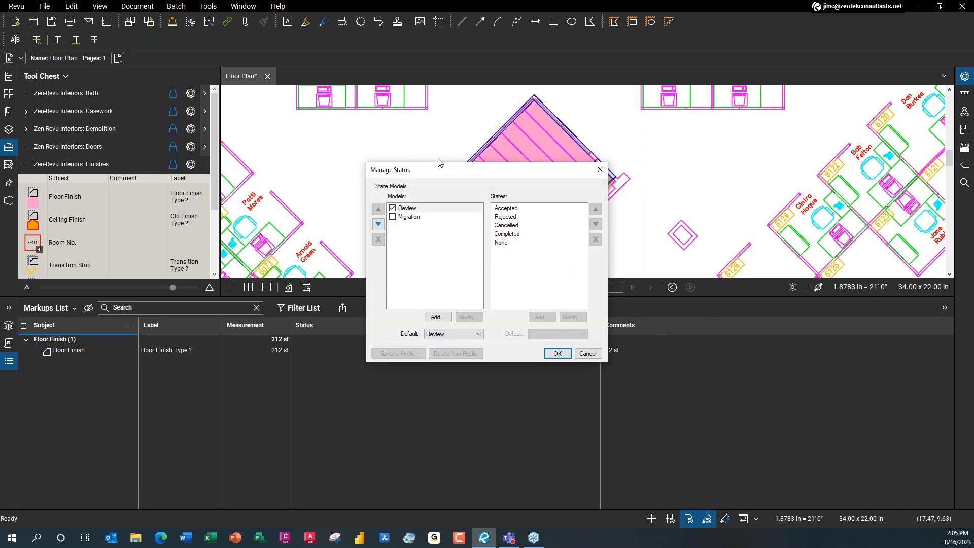
{"action": "left_click_drag", "start_coordinate": [445, 170], "coordinate": [419, 132]}
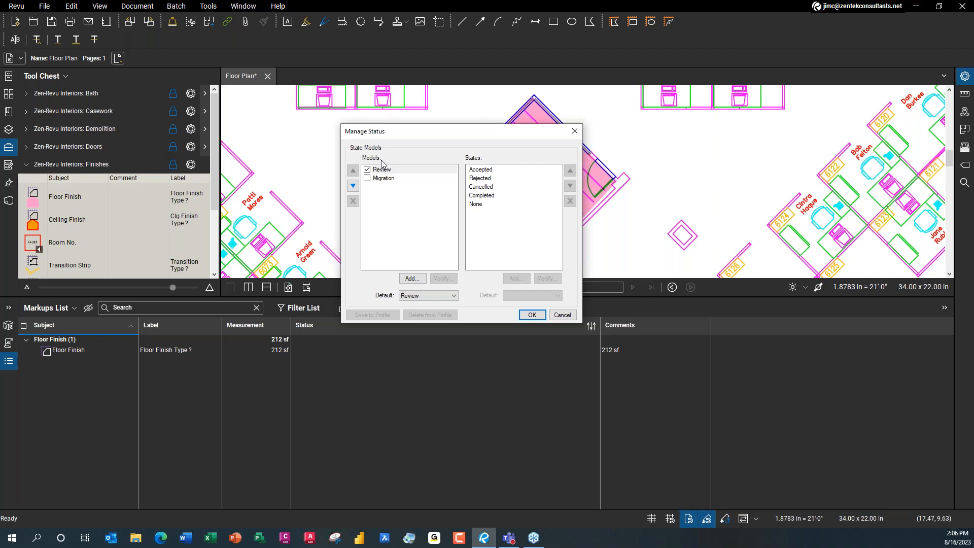
{"action": "left_click_drag", "start_coordinate": [457, 135], "coordinate": [470, 285]}
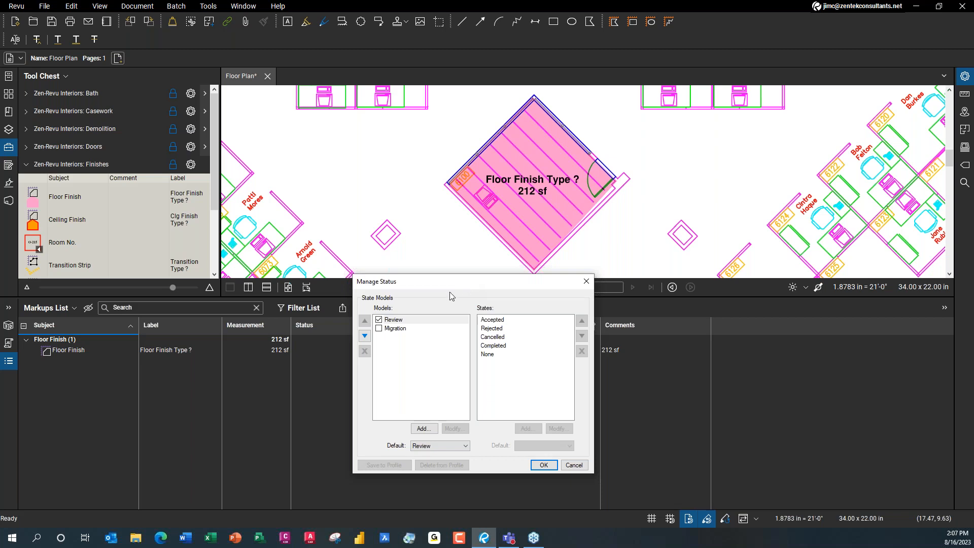
{"action": "left_click_drag", "start_coordinate": [450, 287], "coordinate": [467, 290]}
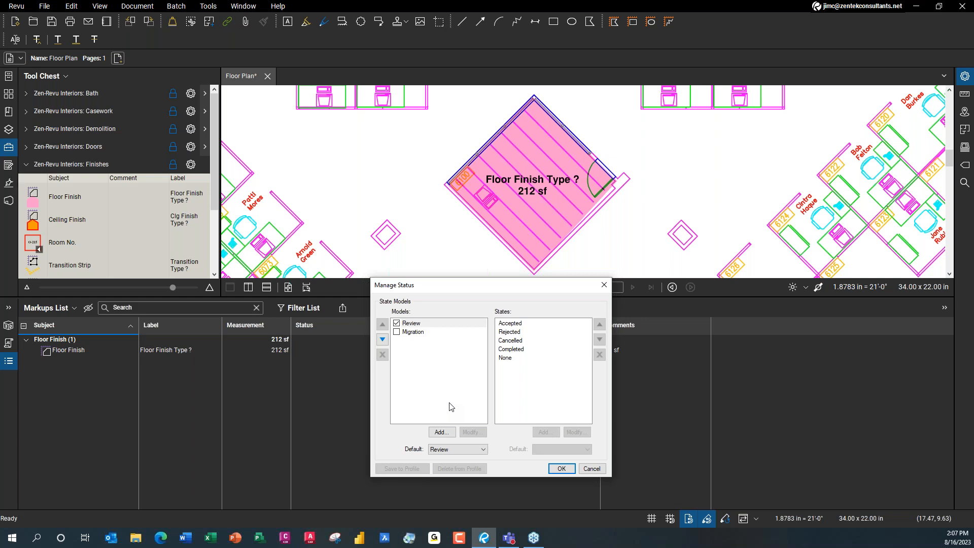
{"action": "left_click", "coordinate": [397, 323]}
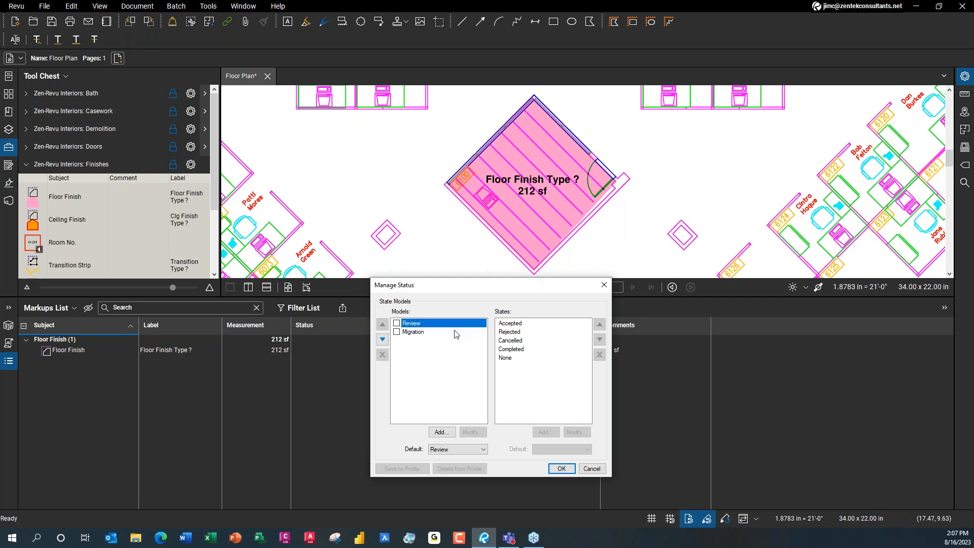
Add a new state model named ZENTEK CA EXAMPLE.
{"action": "left_click", "coordinate": [450, 434]}
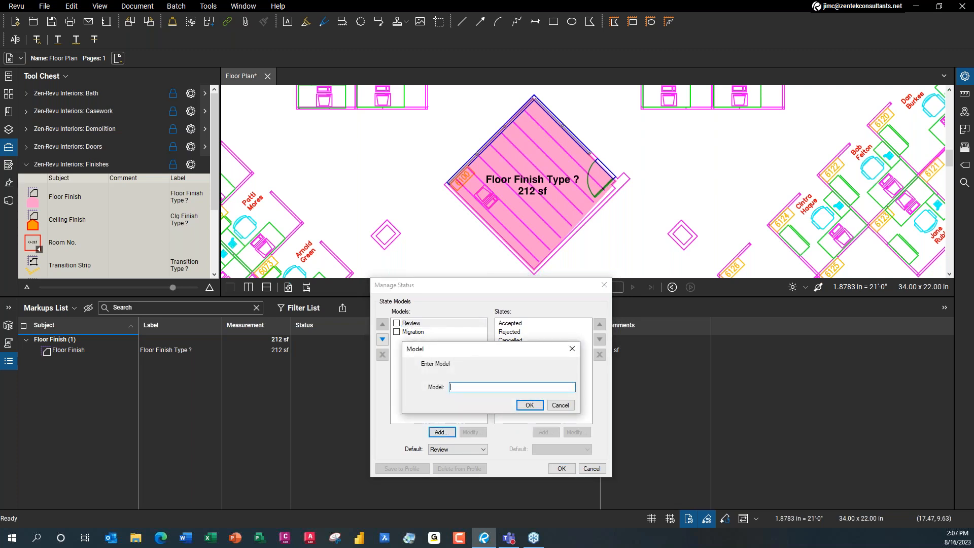
{"action": "type", "text": "ZENTEK CA EXAMPLE"}
{"action": "left_click", "coordinate": [537, 409]}
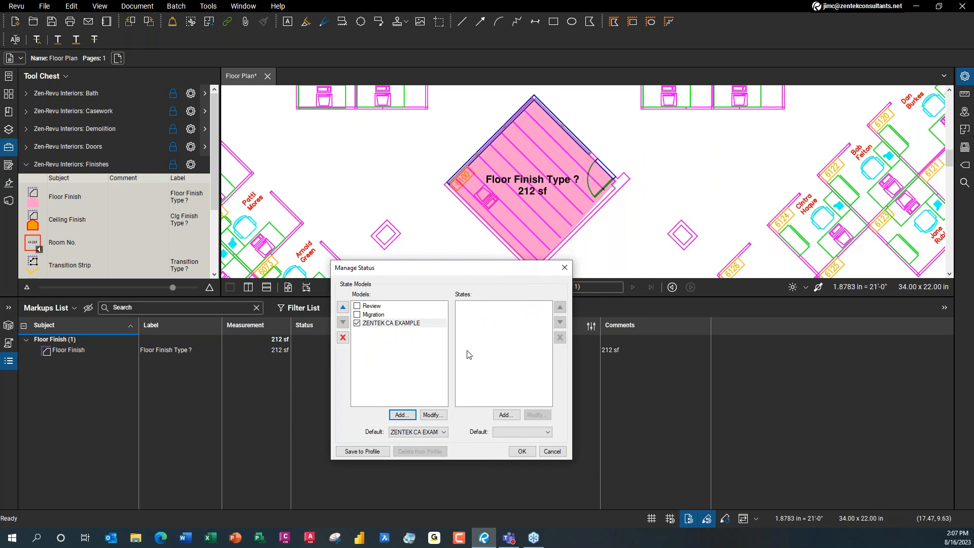
Add a state named READY FOR REVIEW to the ZENTEK CA EXAMPLE model.
{"action": "left_click", "coordinate": [507, 417]}
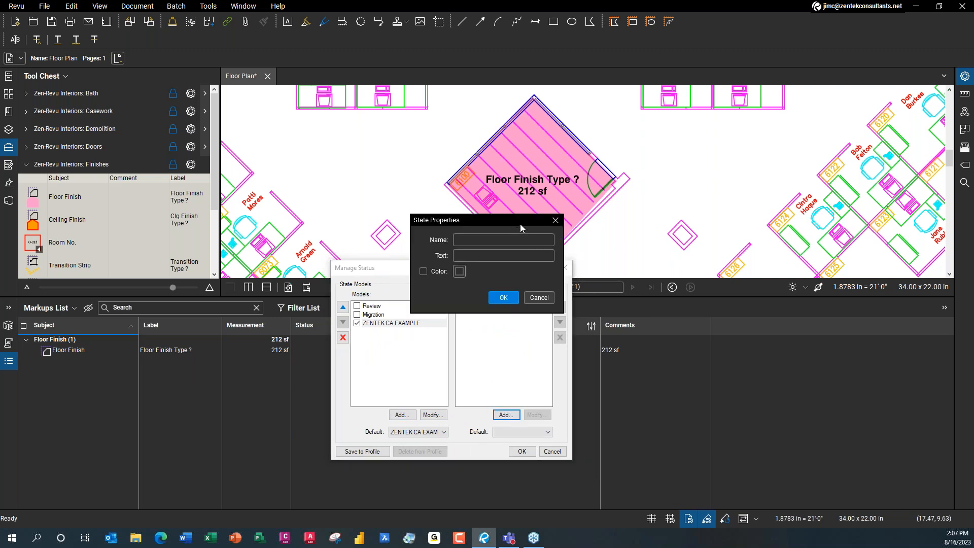
{"action": "left_click_drag", "start_coordinate": [515, 224], "coordinate": [568, 296]}
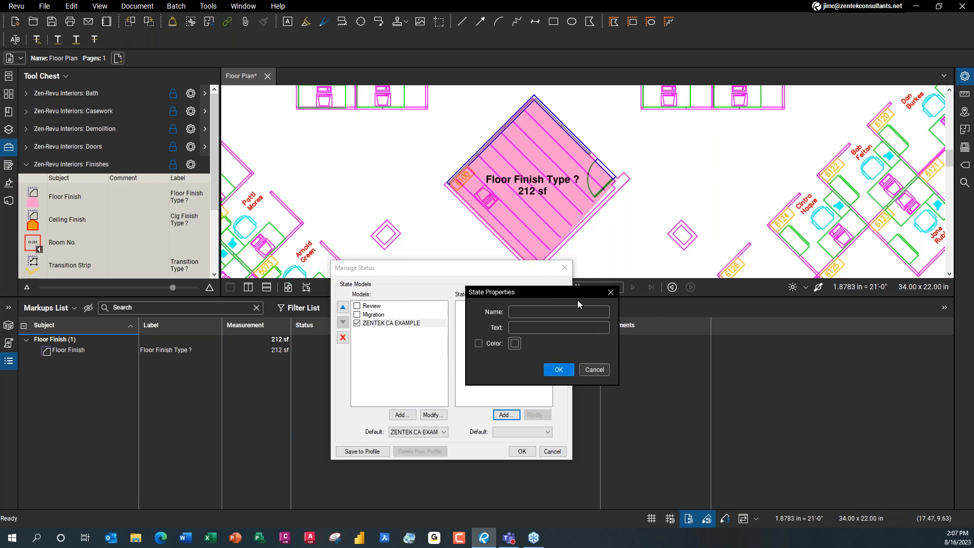
{"action": "left_click", "coordinate": [553, 309]}
{"action": "type", "text": "READY FRO REVIEW"}
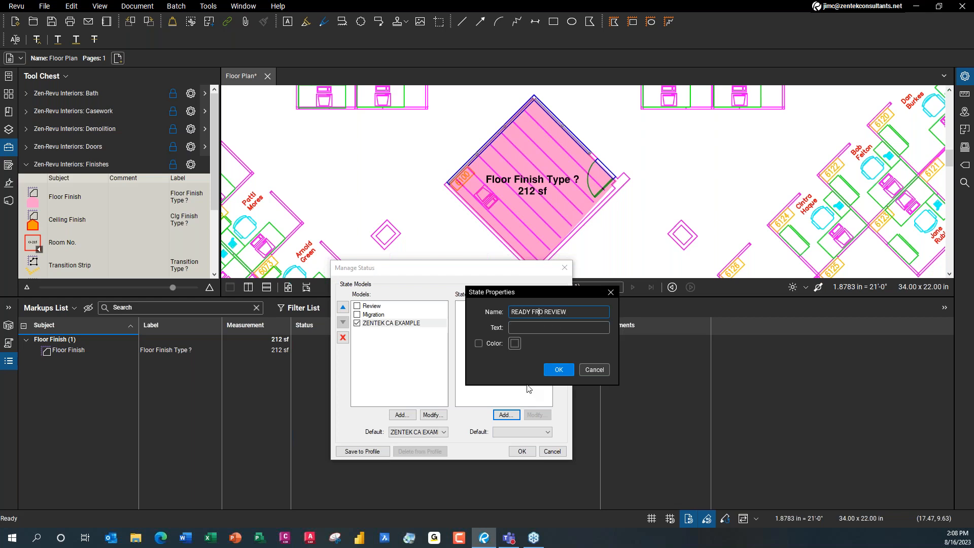
{"action": "key", "text": "Delete"}
{"action": "key", "text": "BackSpace"}
{"action": "type", "text": "OR"}
{"action": "left_click", "coordinate": [563, 369]}
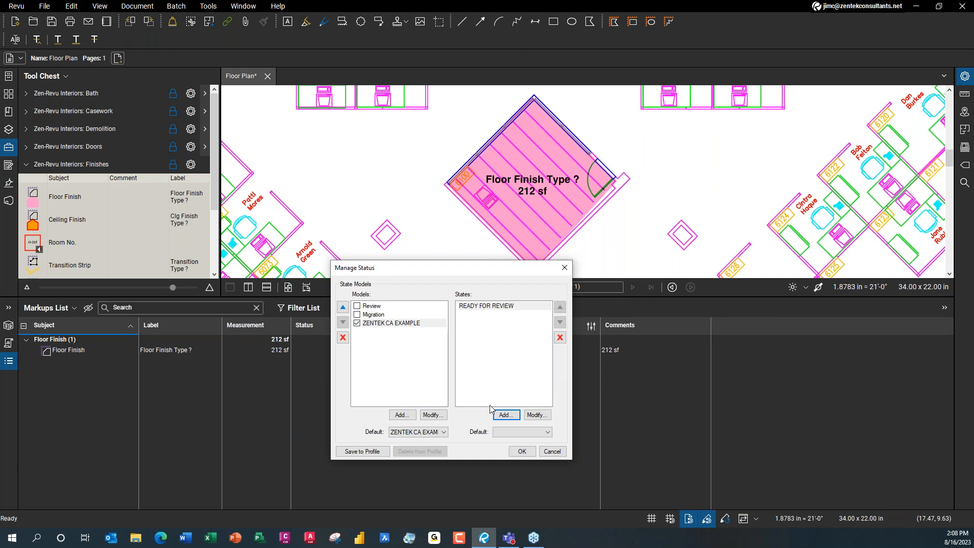
Add a state named BOSS APPROVES to the ZENTEK CA EXAMPLE model.
{"action": "left_click", "coordinate": [515, 419]}
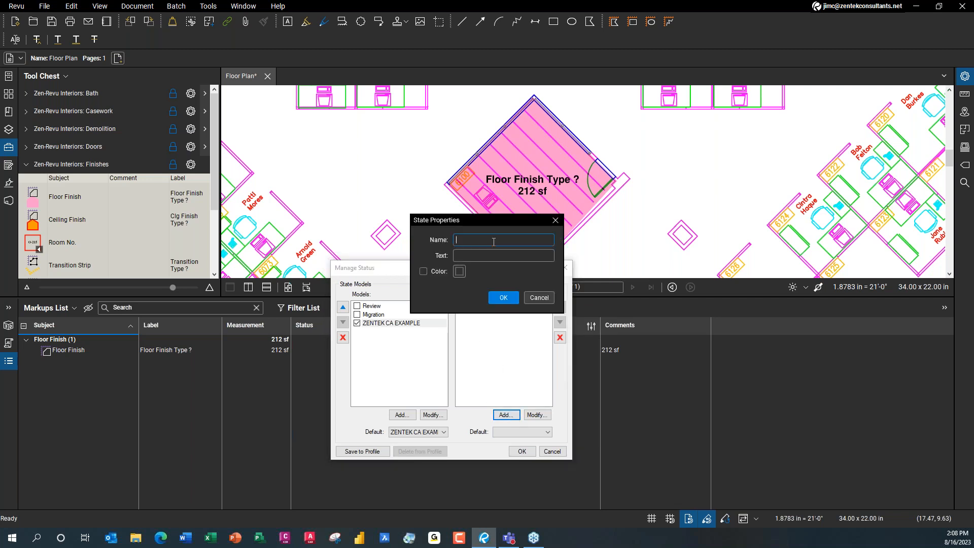
{"action": "type", "text": "BOSS APPROVES"}
{"action": "left_click", "coordinate": [504, 298]}
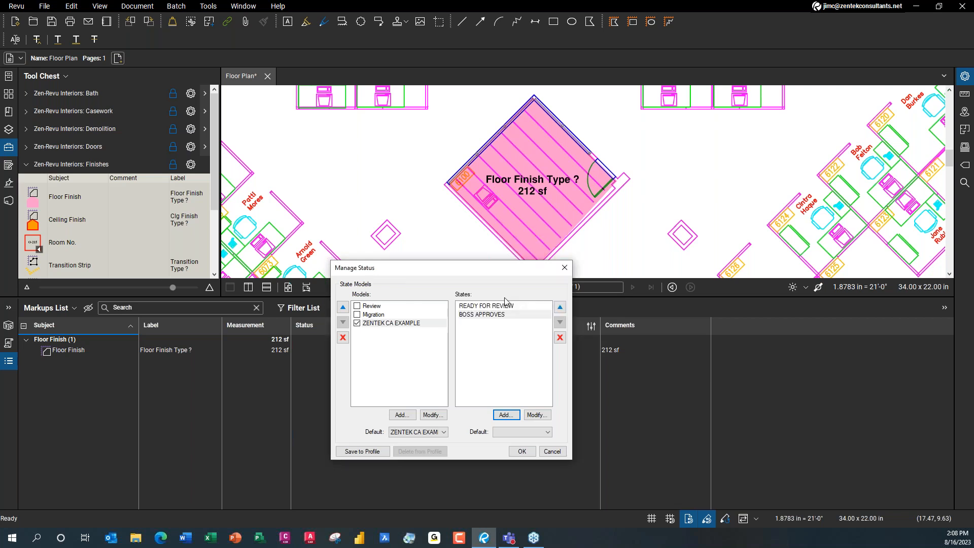
Add the states BOSS REJECTS and OUT FOR RFI to the ZENTEK CA EXAMPLE model.
{"action": "left_click", "coordinate": [509, 415]}
{"action": "type", "text": "BOSS REJECTS"}
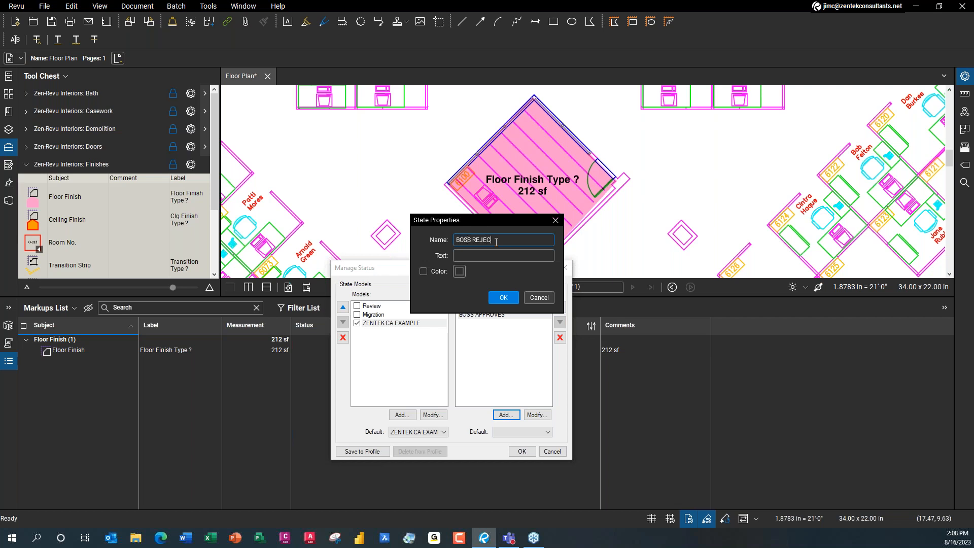
{"action": "left_click", "coordinate": [504, 298]}
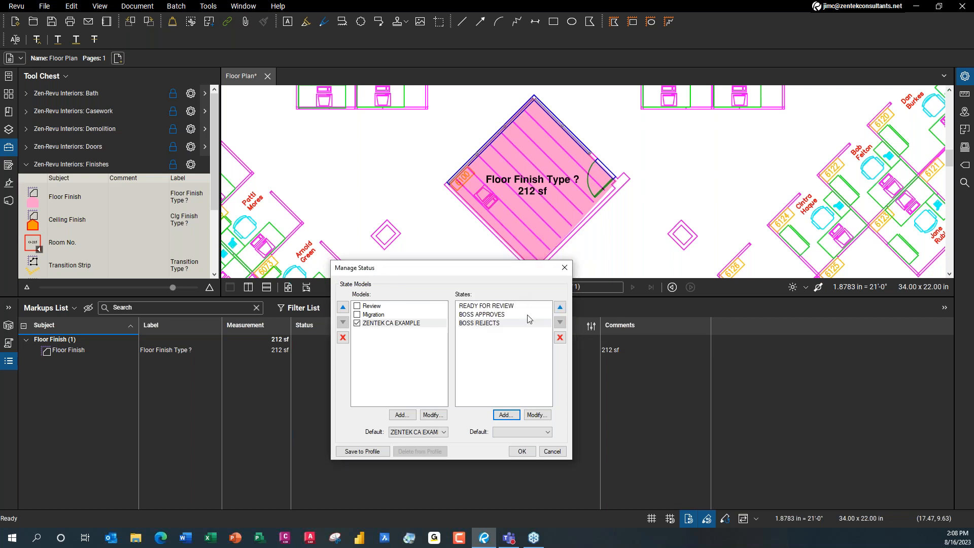
{"action": "left_click", "coordinate": [506, 415]}
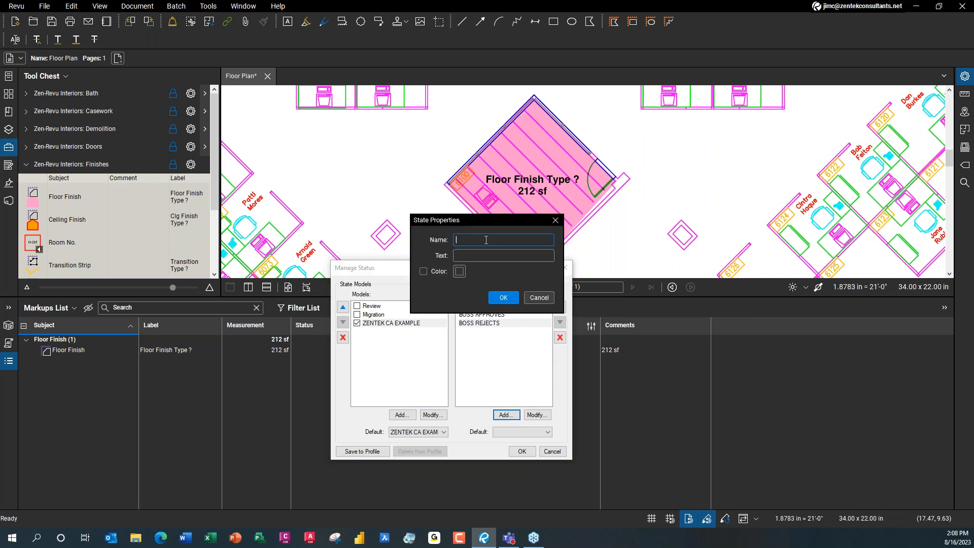
{"action": "type", "text": "OUT FOR"}
{"action": "type", "text": " RE"}
{"action": "left_click", "coordinate": [503, 297]}
Add the states ON BACK ORDER and DELIVERED TO SITE to the ZENTEK CA EXAMPLE model.
{"action": "left_click", "coordinate": [512, 413]}
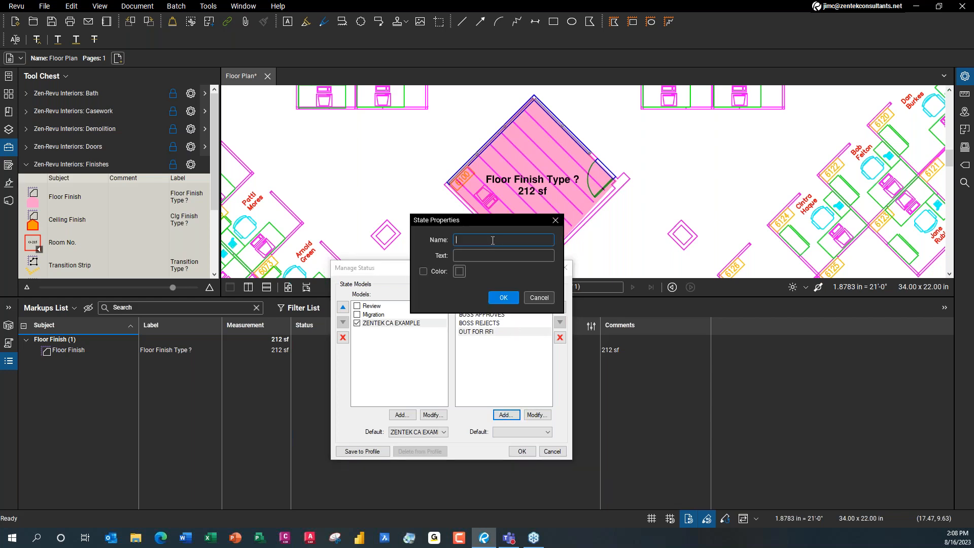
{"action": "type", "text": "ON BACK ORDER"}
{"action": "left_click", "coordinate": [511, 297]}
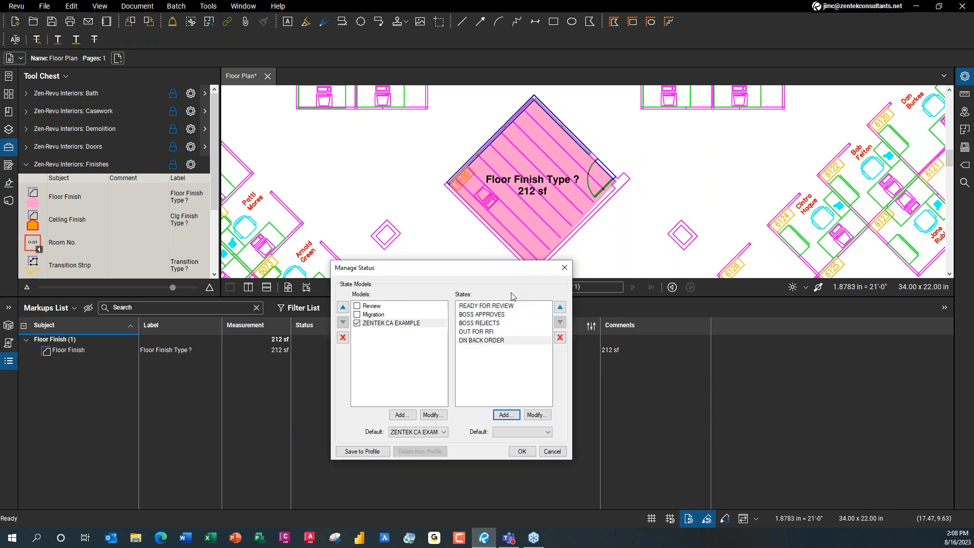
{"action": "left_click", "coordinate": [515, 421]}
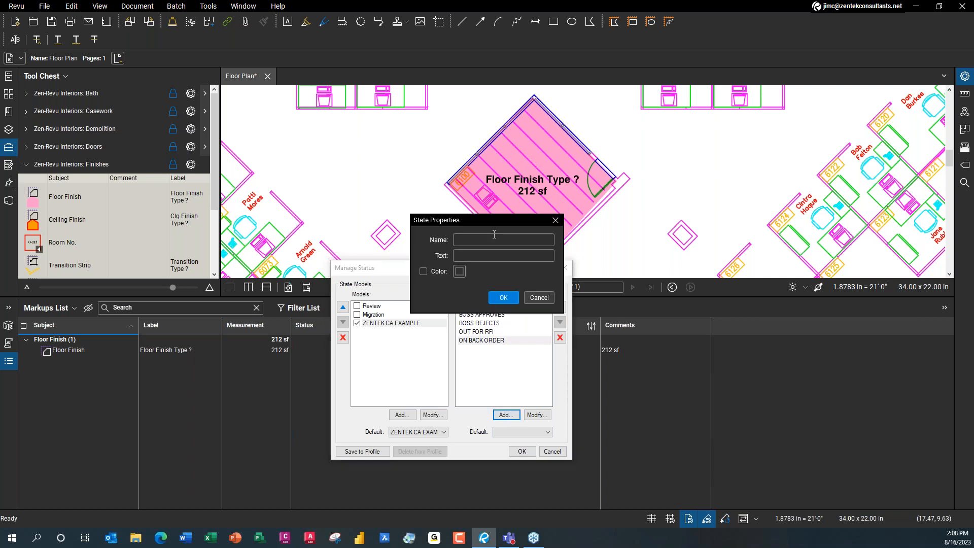
{"action": "type", "text": "DELIVERED TO SITE"}
{"action": "left_click", "coordinate": [502, 298]}
Add a state named COMPLETED to the ZENTEK CA EXAMPLE model and accept the status settings.
{"action": "left_click", "coordinate": [515, 416]}
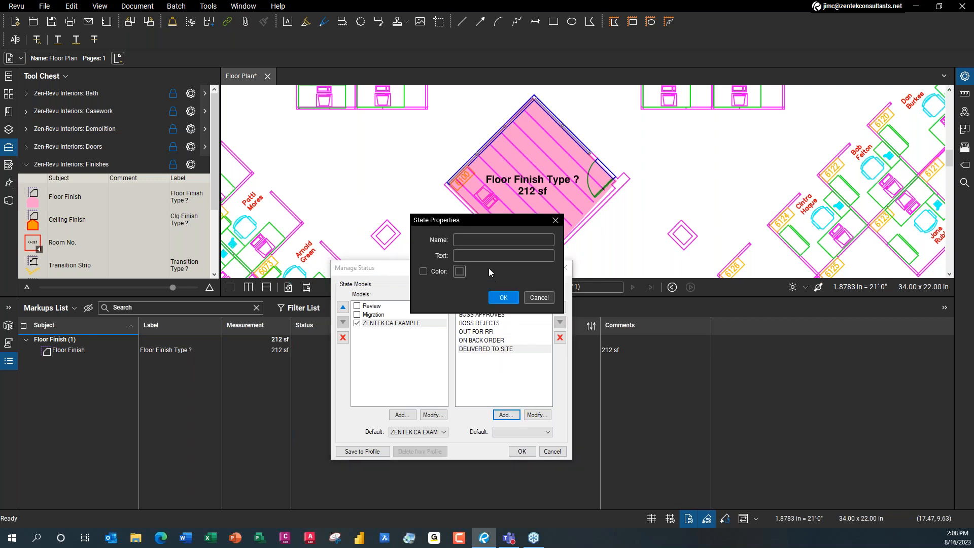
{"action": "type", "text": "COMPLETED"}
{"action": "left_click", "coordinate": [503, 297]}
{"action": "left_click_drag", "start_coordinate": [488, 265], "coordinate": [389, 245]}
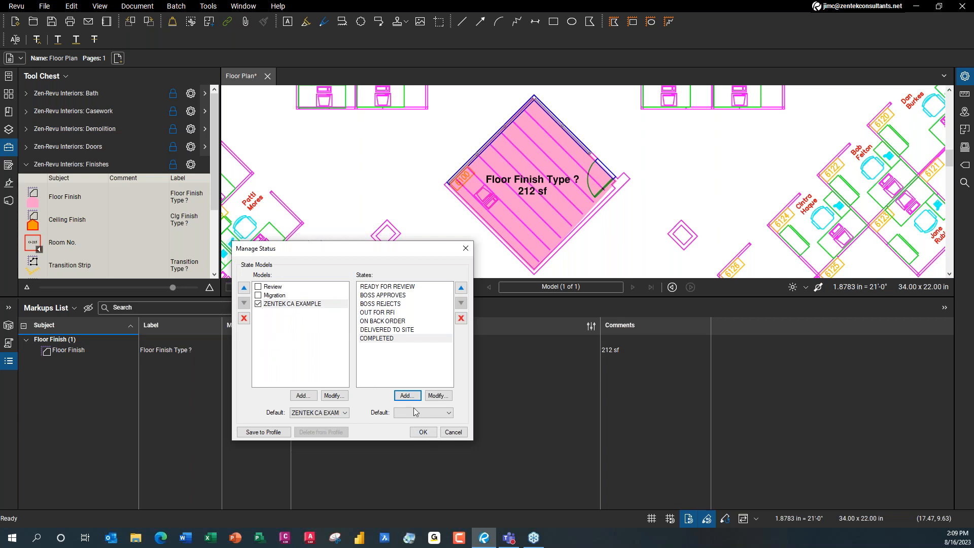
{"action": "left_click", "coordinate": [420, 432]}
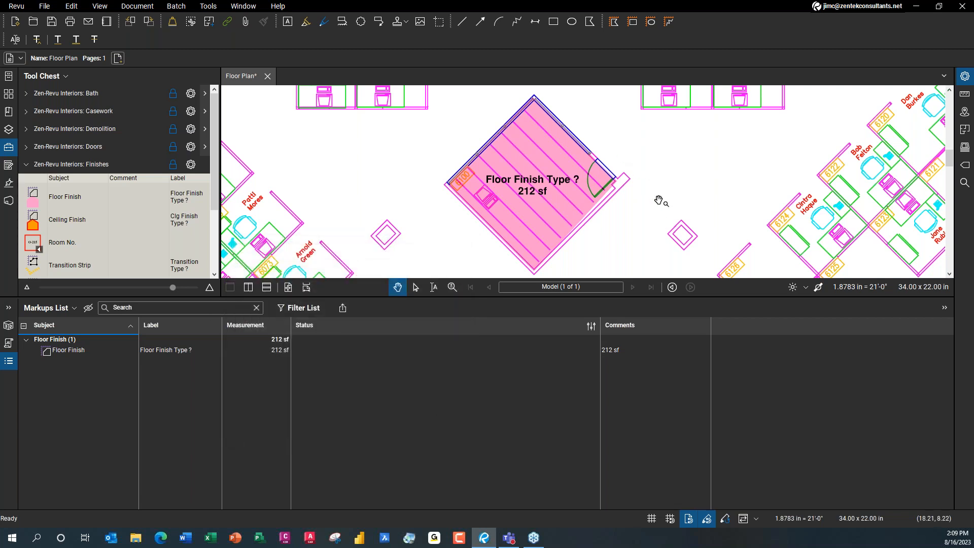
Set the status of the Floor Finish markup to READY FOR REVIEW.
{"action": "left_click", "coordinate": [258, 349]}
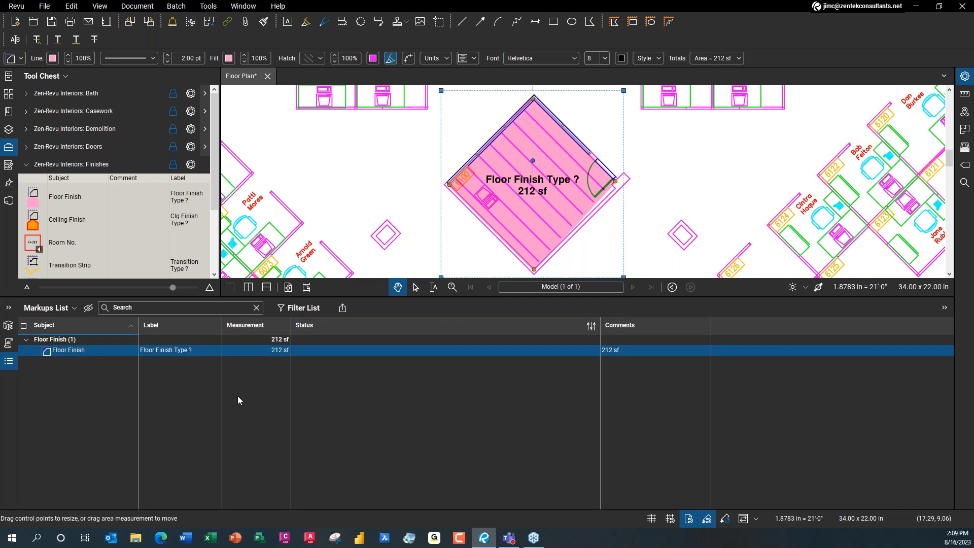
{"action": "left_click", "coordinate": [349, 351]}
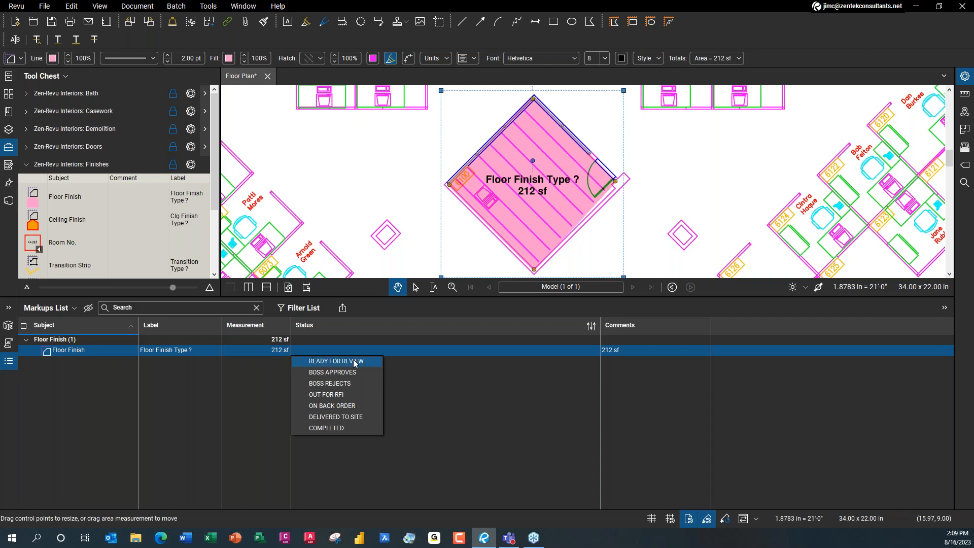
{"action": "left_click", "coordinate": [355, 362]}
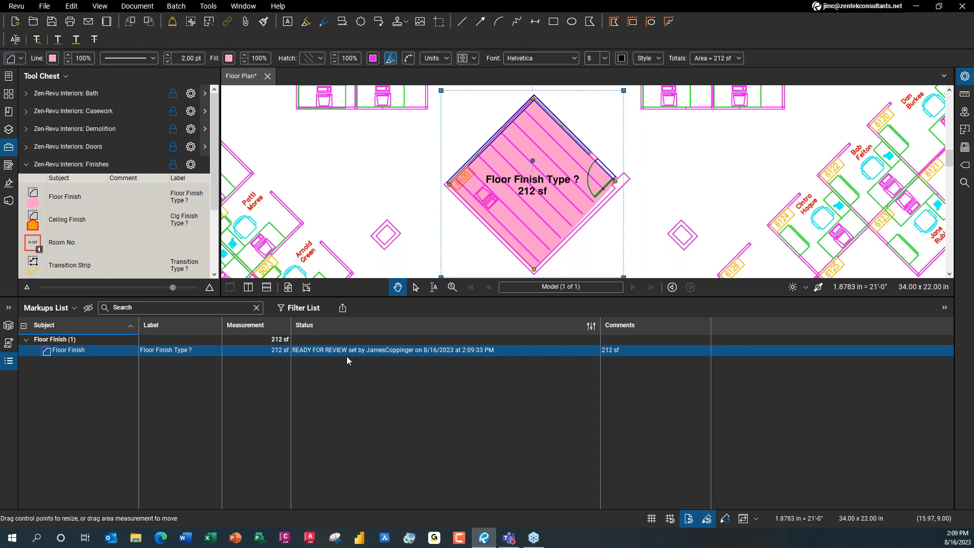
Set the Floor Finish markup's status to BOSS APPROVES.
{"action": "left_click", "coordinate": [388, 353]}
{"action": "right_click", "coordinate": [382, 349]}
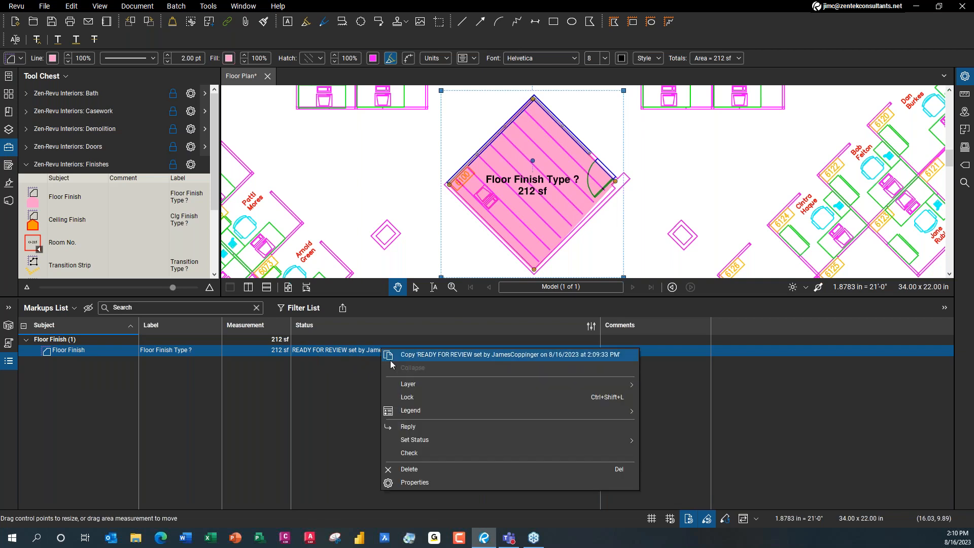
{"action": "mouse_move", "coordinate": [434, 446]}
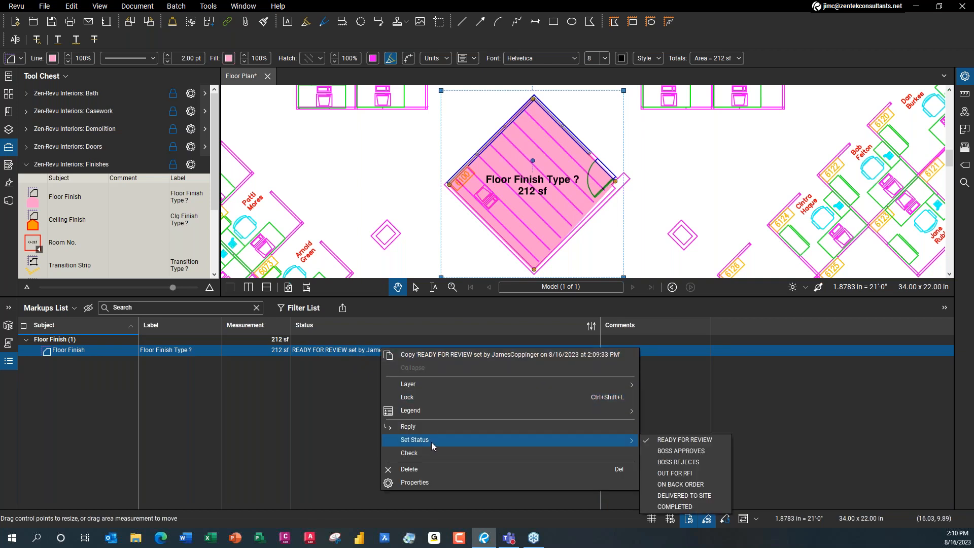
{"action": "left_click", "coordinate": [681, 451]}
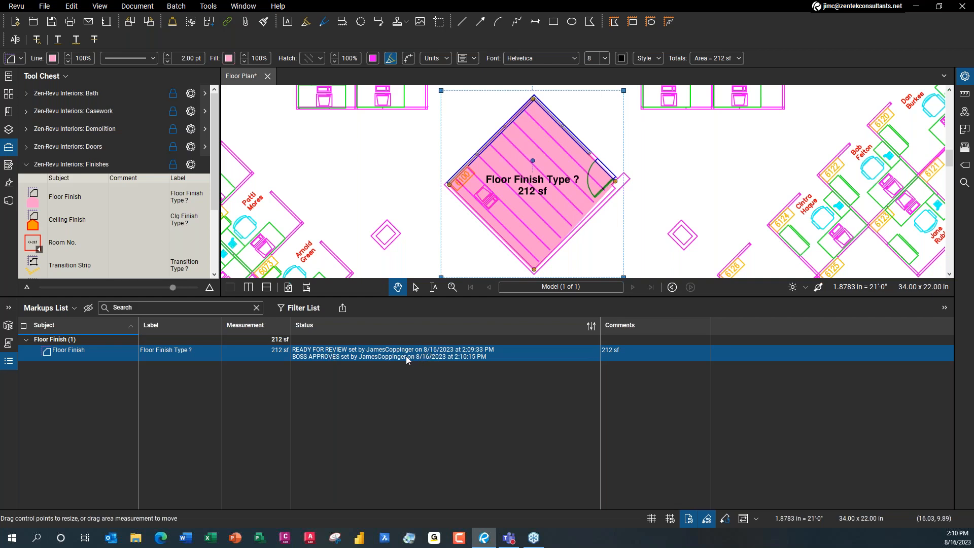
Reply to the Floor Finish markup, addressing the colleague by first name and asking "WHY'D U APPROVE THIS?".
{"action": "left_click", "coordinate": [378, 358]}
{"action": "right_click", "coordinate": [324, 354]}
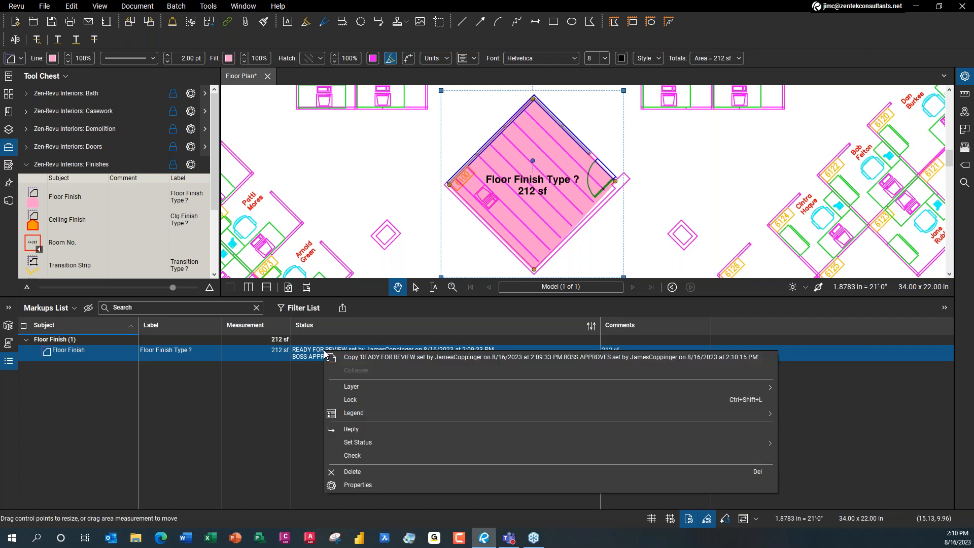
{"action": "left_click", "coordinate": [363, 435]}
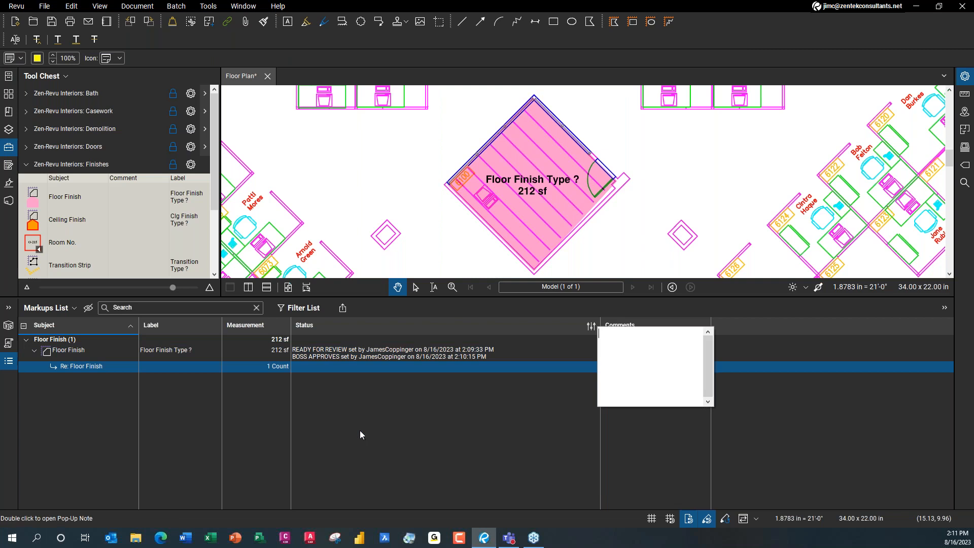
{"action": "type", "text": "JIM, WHY'D U APPROVE THIS?"}
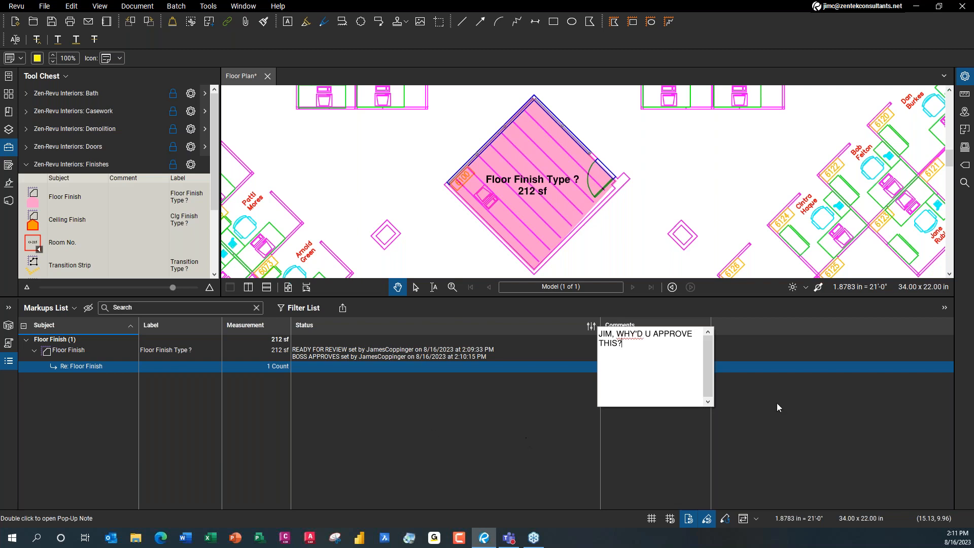
{"action": "left_click", "coordinate": [782, 383]}
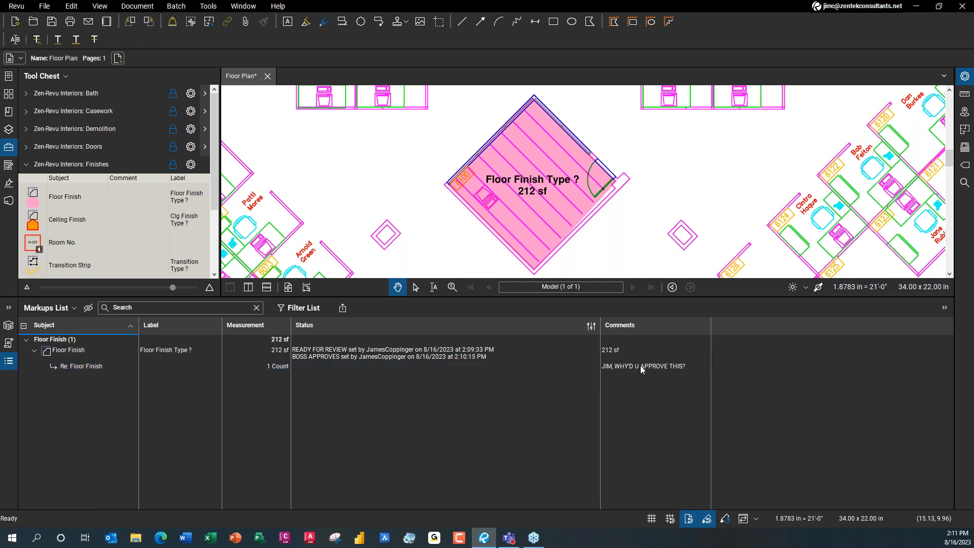
Answer the first reply with the comment "YOU TOLD TOO, BECAUSE UR OUT NEXT WEEK".
{"action": "left_click", "coordinate": [640, 365]}
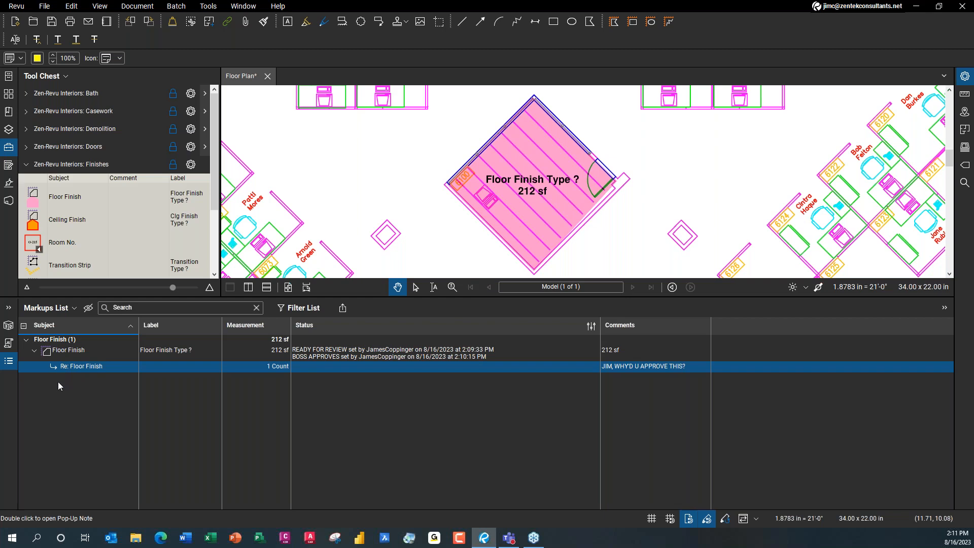
{"action": "right_click", "coordinate": [323, 367]}
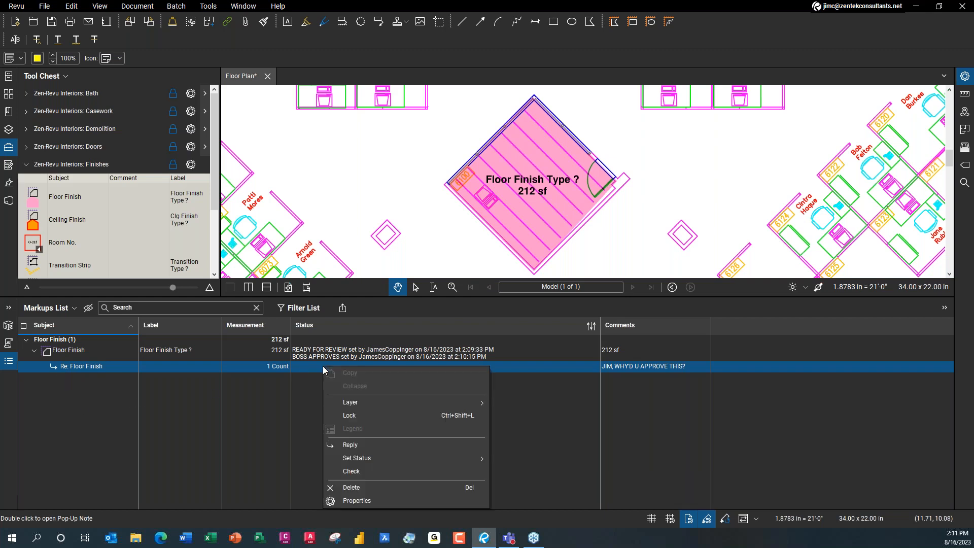
{"action": "left_click", "coordinate": [392, 448]}
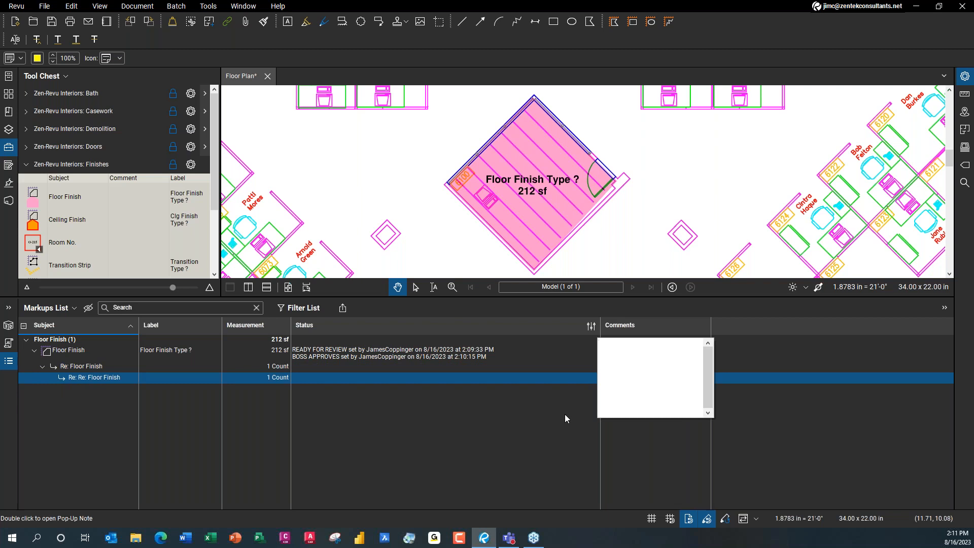
{"action": "type", "text": "YOU TOLDE"}
{"action": "key", "text": "BackSpace"}
{"action": "type", "text": "TOO, BECAUSE "}
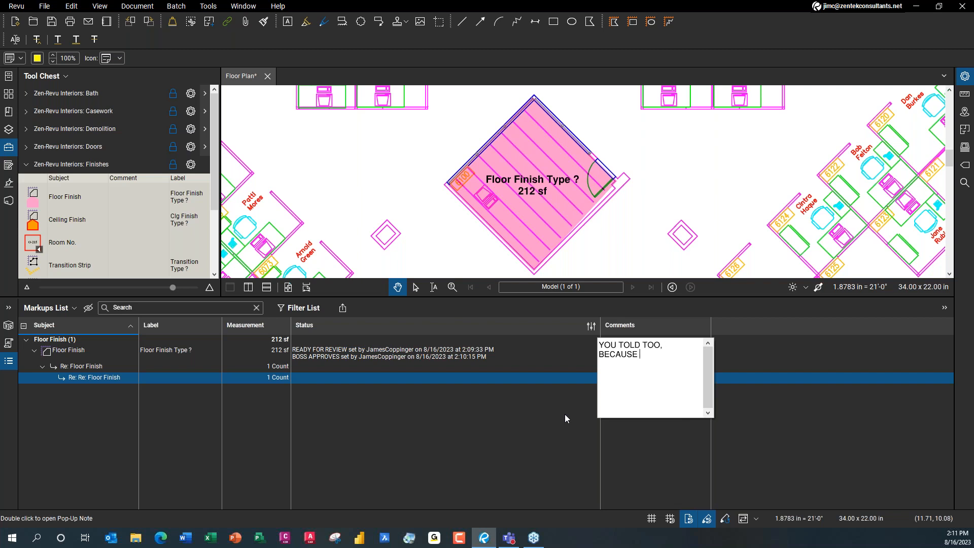
{"action": "type", "text": "UR OUT NEXT WEEK"}
{"action": "left_click", "coordinate": [796, 381]}
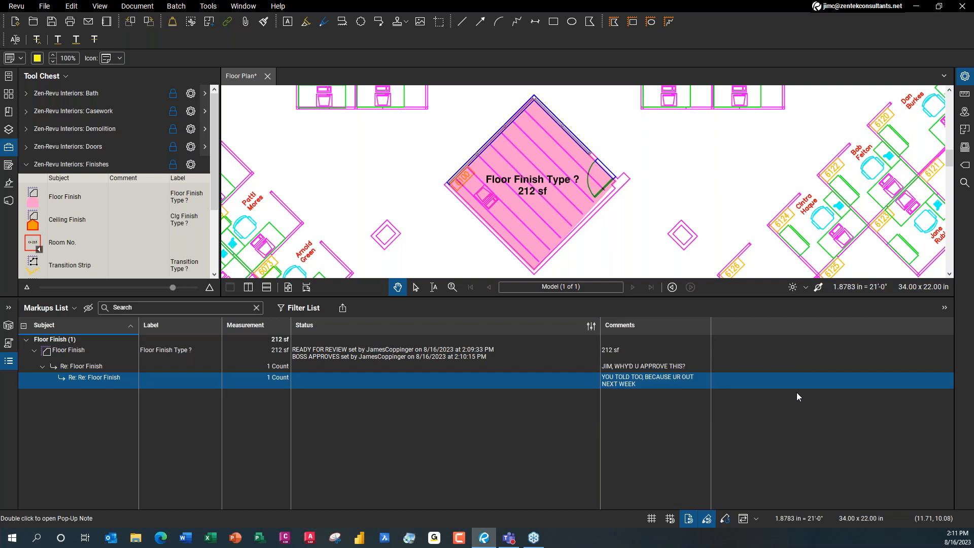
Reply to the second-level comment with "OK, ALL G2G!!".
{"action": "right_click", "coordinate": [376, 380]}
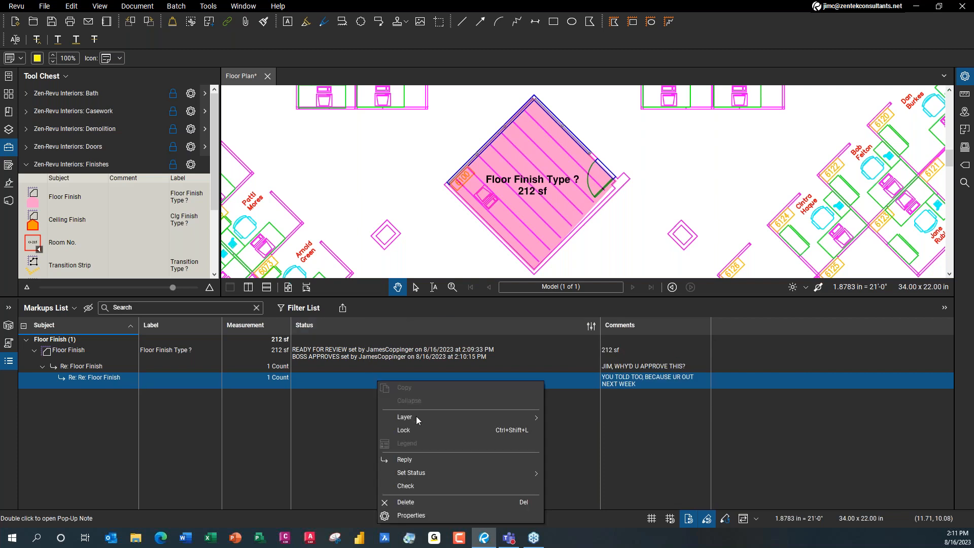
{"action": "left_click", "coordinate": [430, 459]}
{"action": "type", "text": "OK, ALL G"}
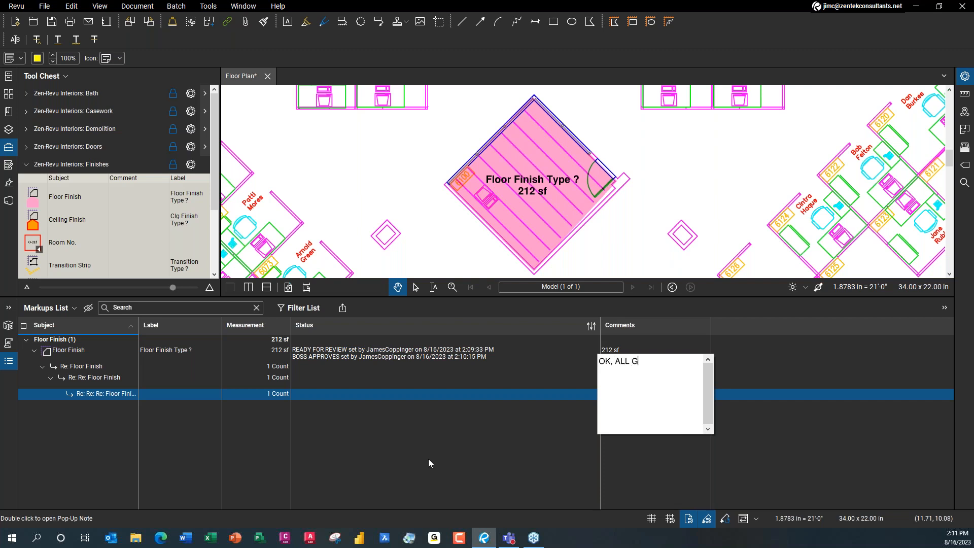
{"action": "type", "text": "2G!!"}
{"action": "left_click", "coordinate": [770, 408]}
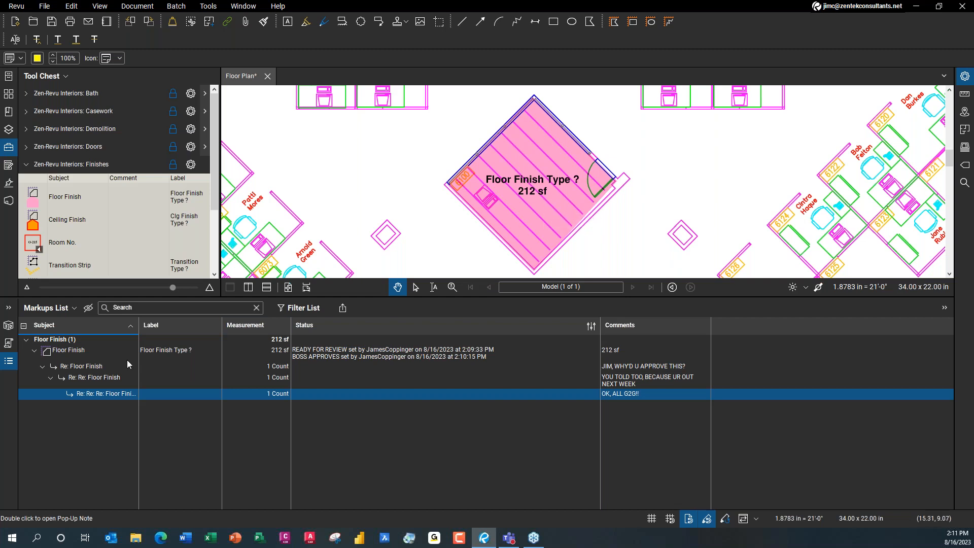
Set the status of the parent Floor Finish markup to OUT FOR RFI.
{"action": "left_click", "coordinate": [35, 351]}
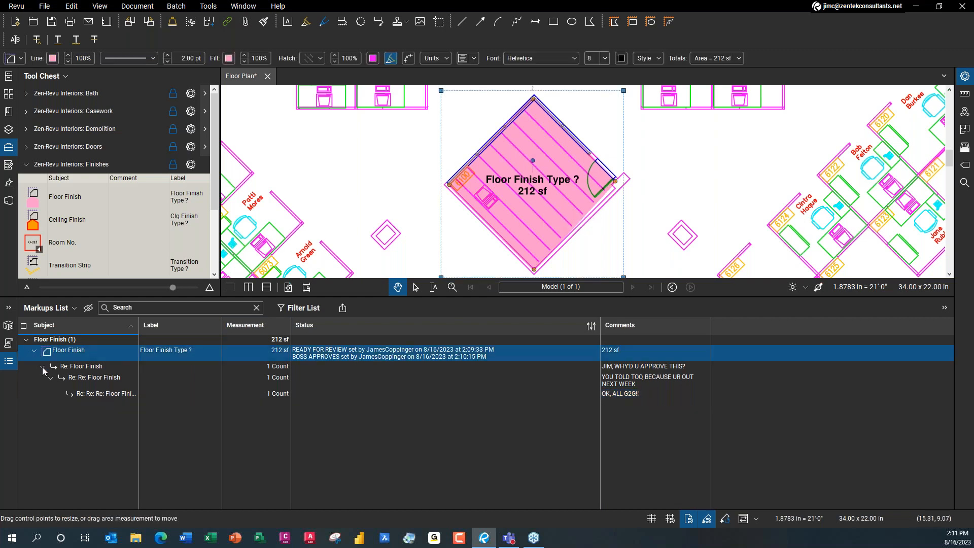
{"action": "left_click", "coordinate": [42, 367]}
{"action": "left_click", "coordinate": [42, 367]}
{"action": "right_click", "coordinate": [354, 354]}
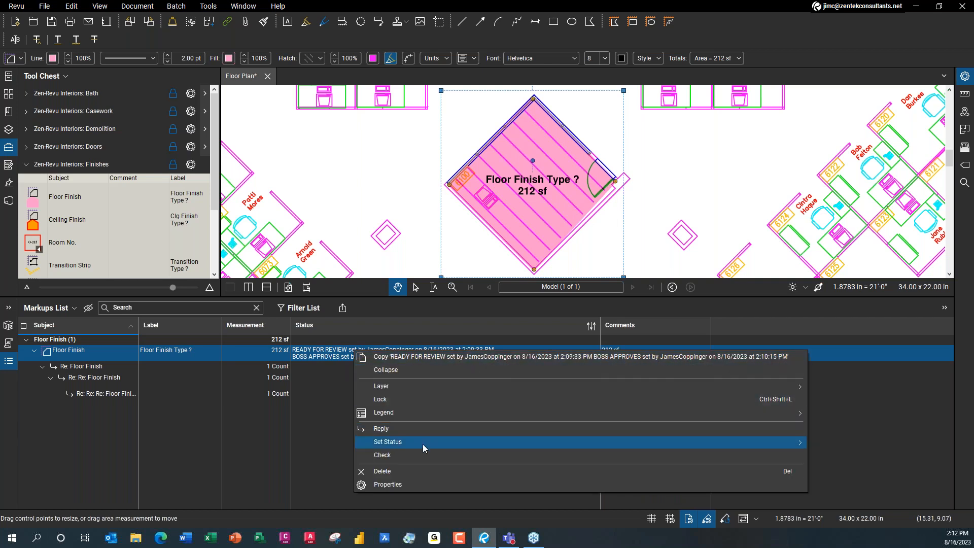
{"action": "mouse_move", "coordinate": [424, 447]}
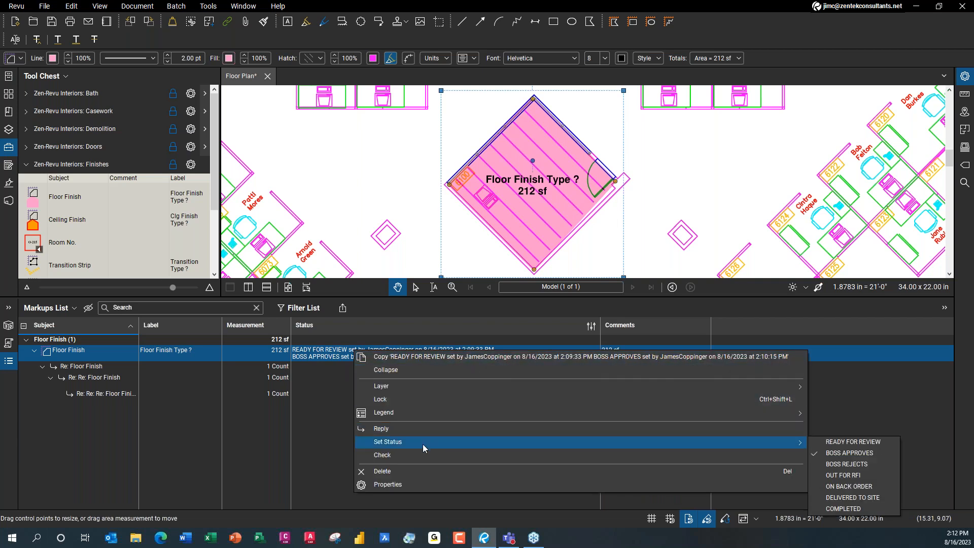
{"action": "left_click", "coordinate": [865, 477]}
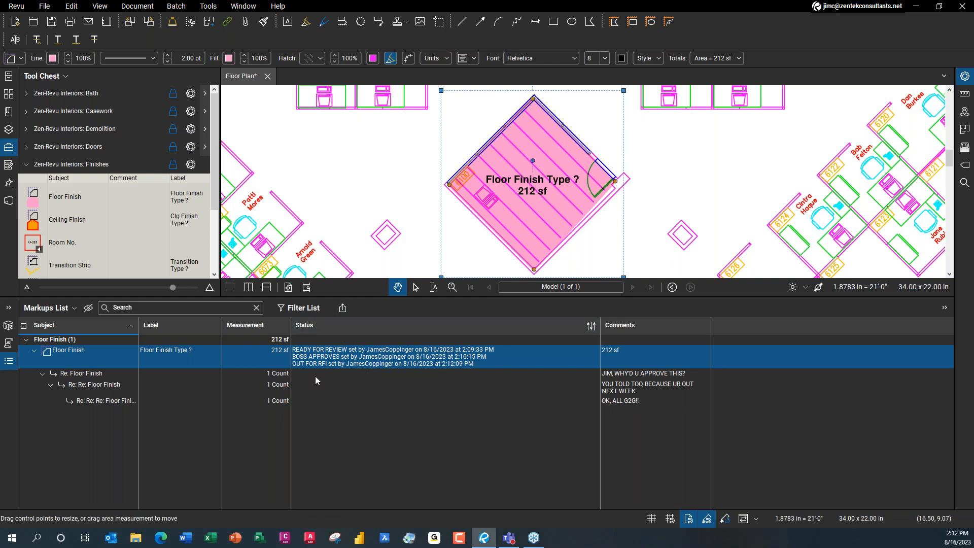
View the Markups List's summary export formats without exporting, and delete the Floor Finish markup from the floor plan.
{"action": "left_click", "coordinate": [342, 308]}
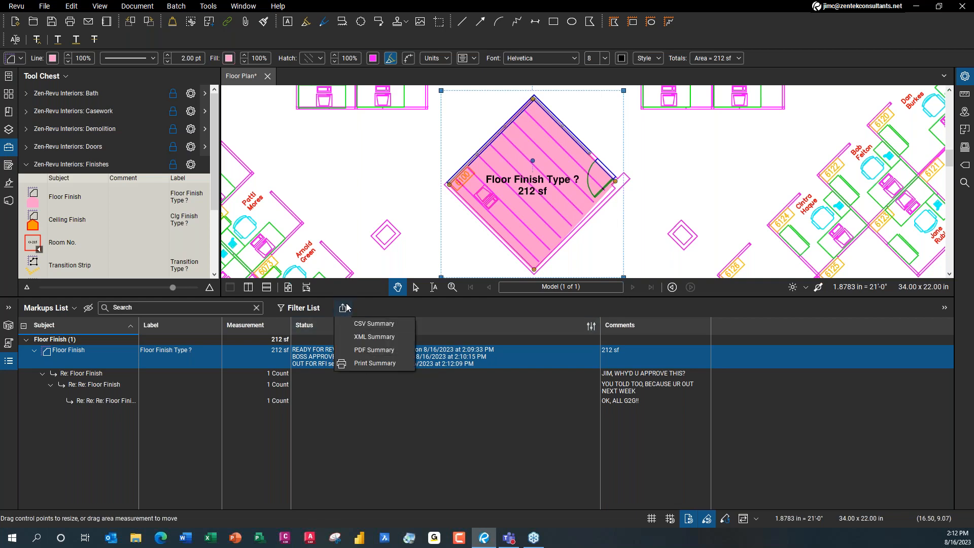
{"action": "left_click", "coordinate": [574, 315]}
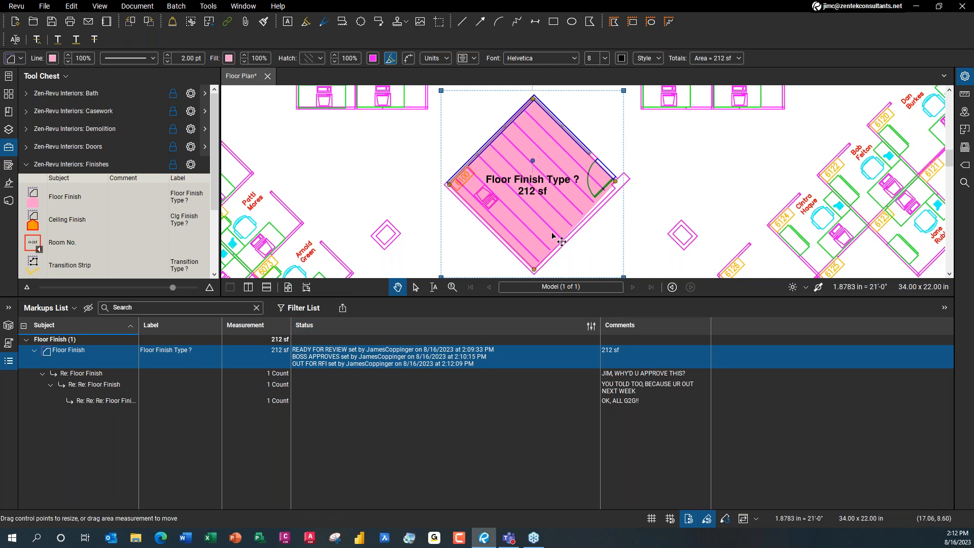
{"action": "key", "text": "Delete"}
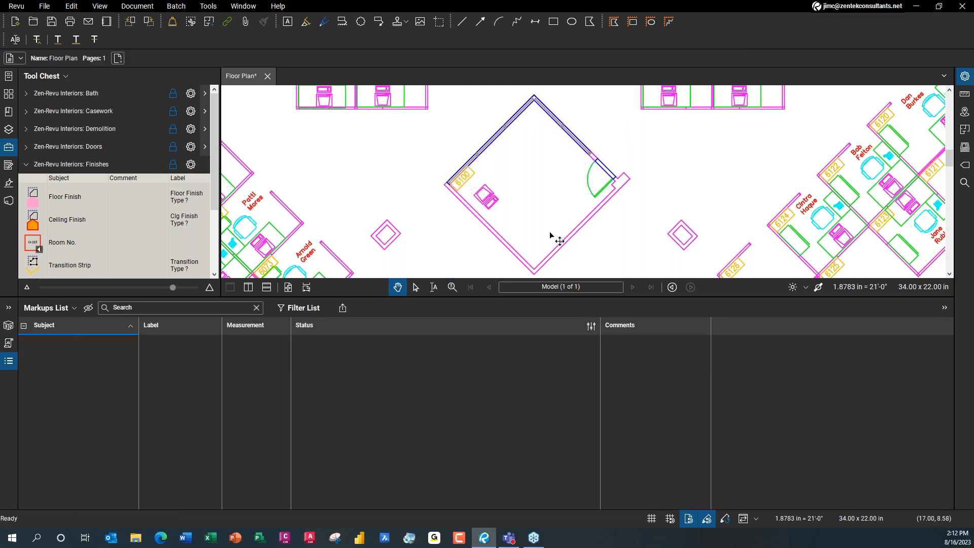
Draw two rectangular Floor Finish areas of about 144 sf and 138 sf on either side of room 6100.
{"action": "left_click", "coordinate": [65, 196]}
{"action": "left_click_drag", "start_coordinate": [303, 120], "coordinate": [428, 206]}
{"action": "left_click_drag", "start_coordinate": [627, 132], "coordinate": [771, 197]}
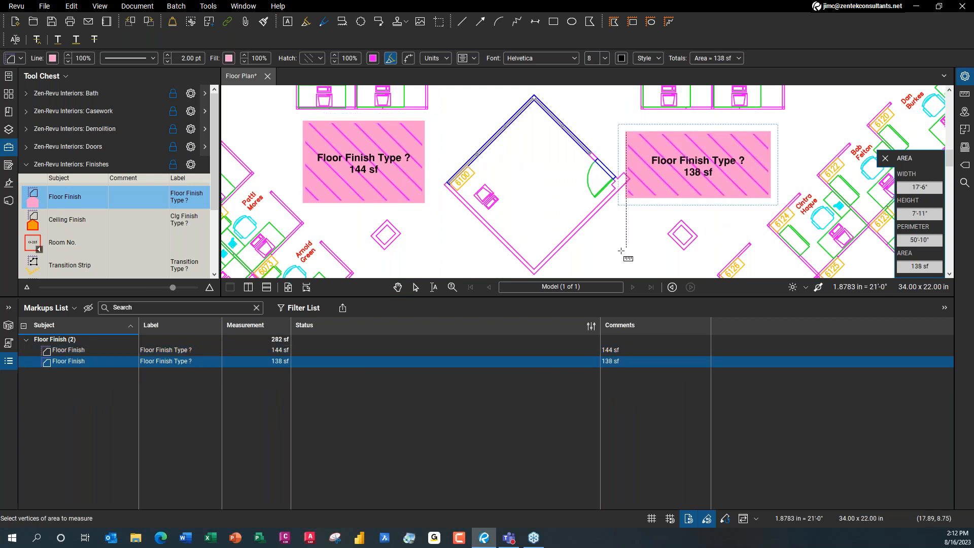
Draw a third rectangular Floor Finish area of about 130 sf overlapping the lower walls of room 6100.
{"action": "left_click_drag", "start_coordinate": [400, 219], "coordinate": [545, 270]}
{"action": "key", "text": "Escape"}
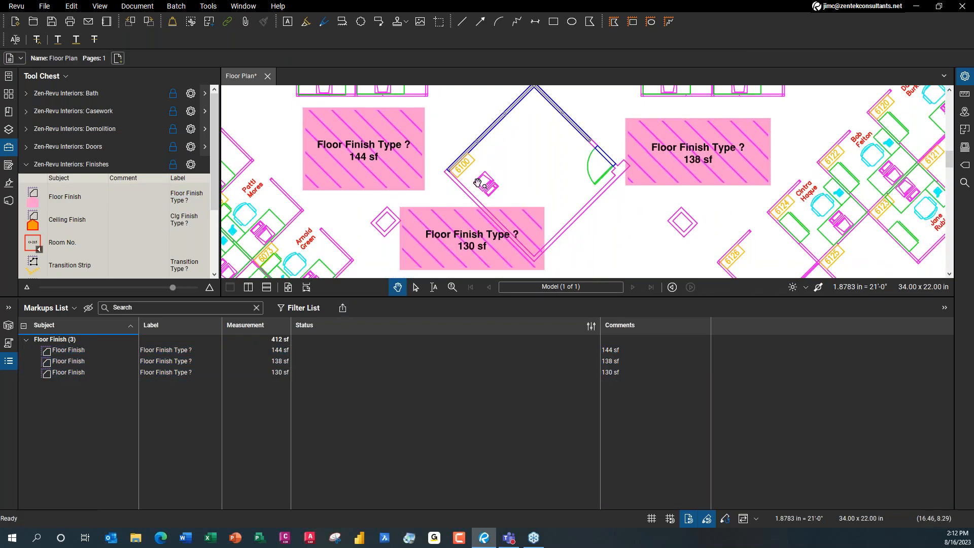
Set the status of the 144 sf and 130 sf Floor Finish markups to READY FOR REVIEW.
{"action": "left_click", "coordinate": [78, 351]}
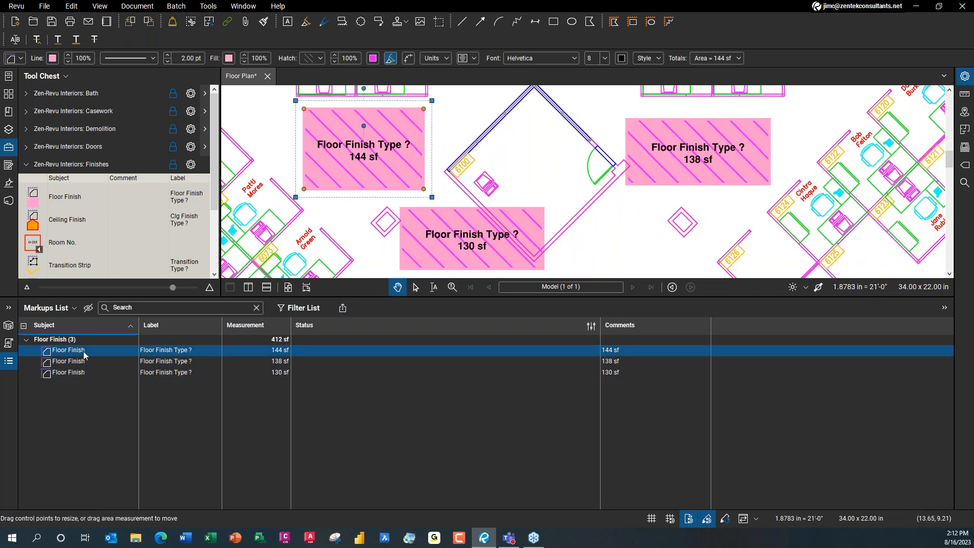
{"action": "right_click", "coordinate": [361, 352]}
{"action": "mouse_move", "coordinate": [449, 446]}
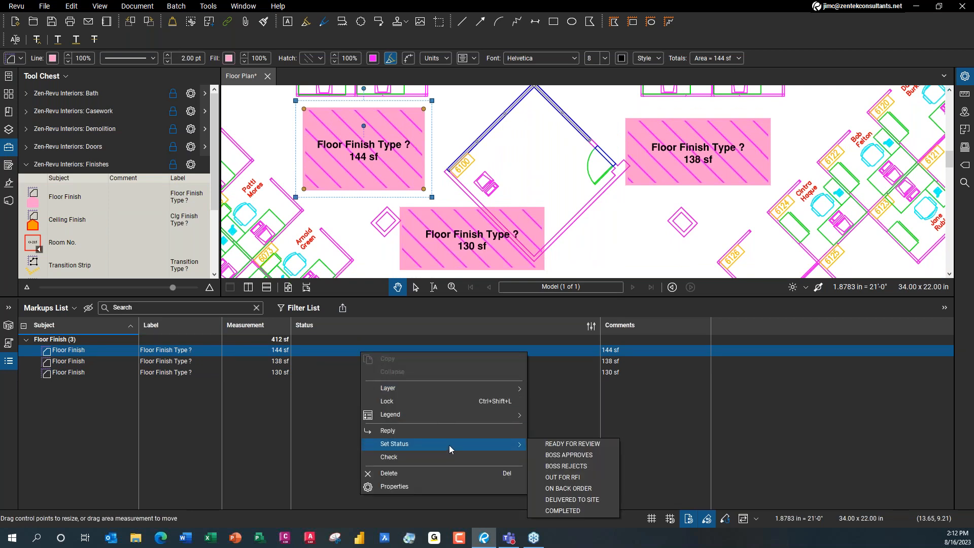
{"action": "left_click", "coordinate": [585, 444]}
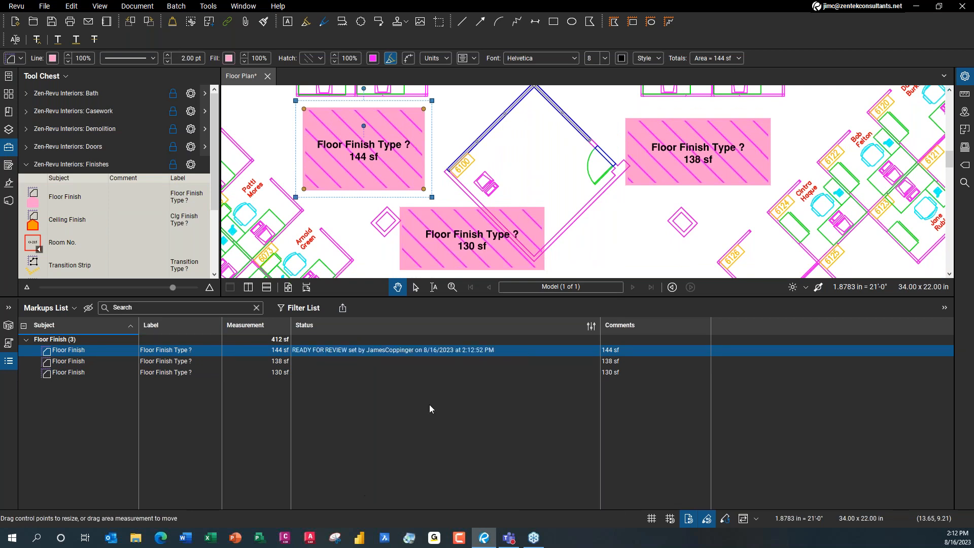
{"action": "left_click", "coordinate": [326, 373]}
{"action": "right_click", "coordinate": [325, 374]}
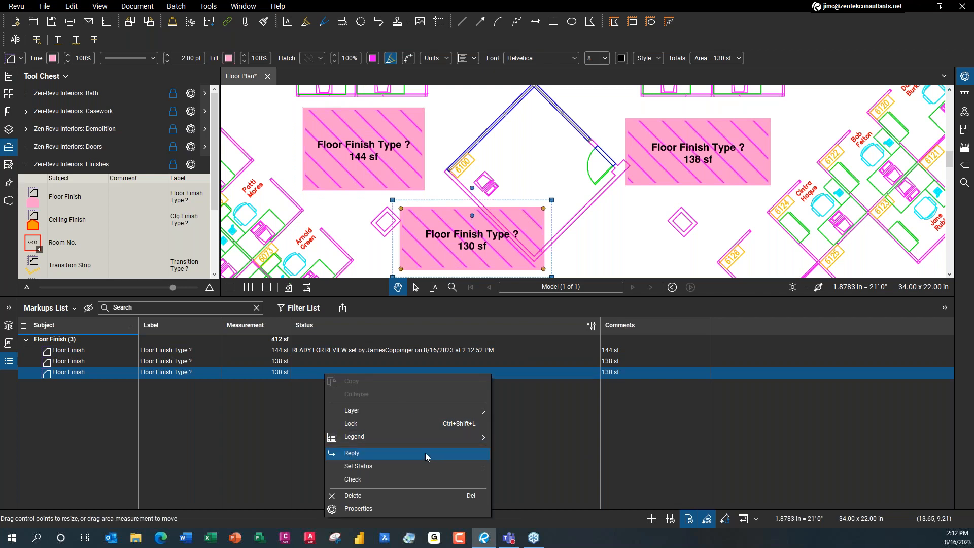
{"action": "mouse_move", "coordinate": [434, 465]}
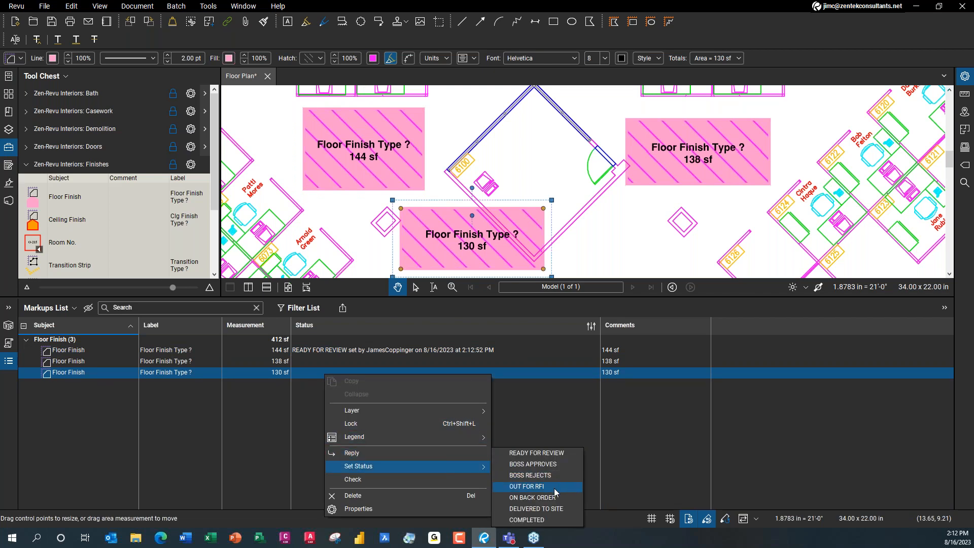
{"action": "left_click", "coordinate": [557, 454]}
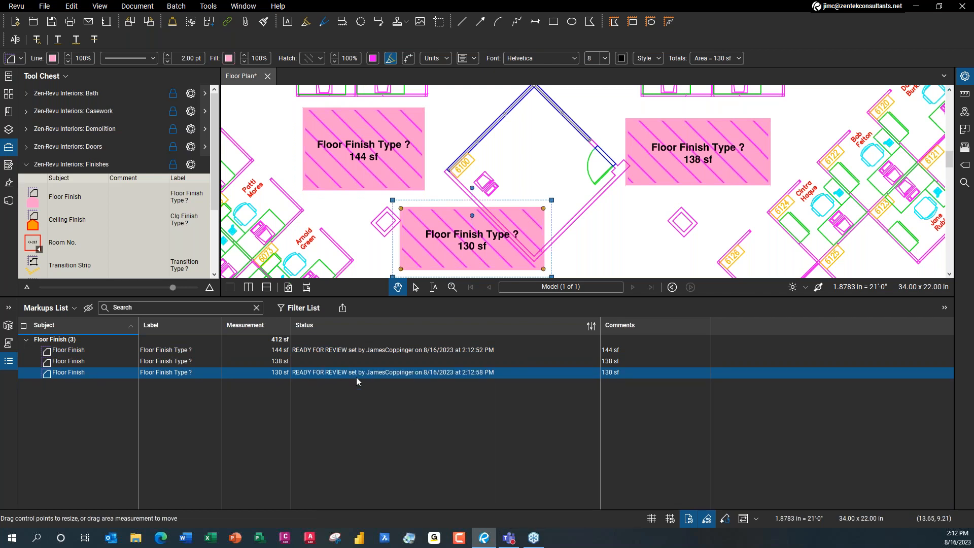
Filter the Markups List by status to show only READY FOR REVIEW markups.
{"action": "left_click", "coordinate": [304, 308]}
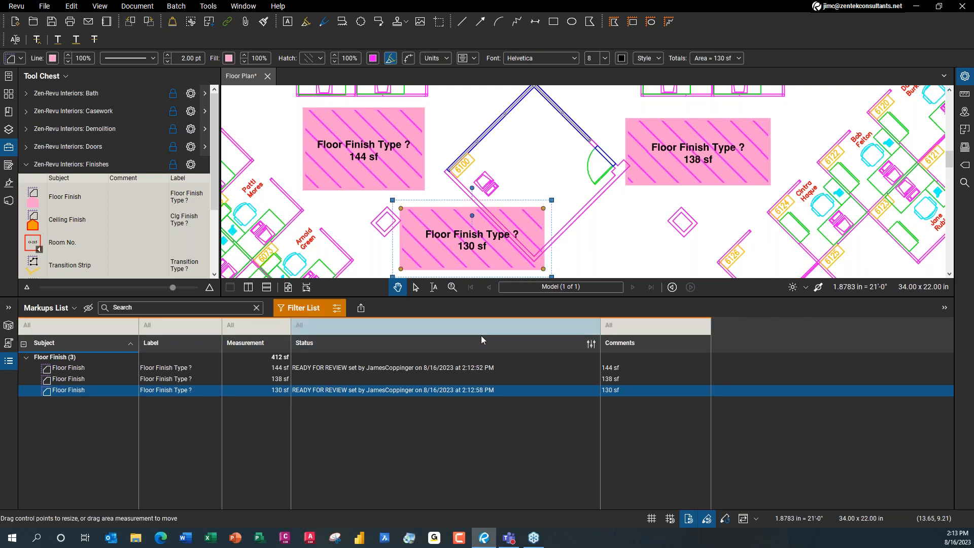
{"action": "left_click", "coordinate": [544, 326]}
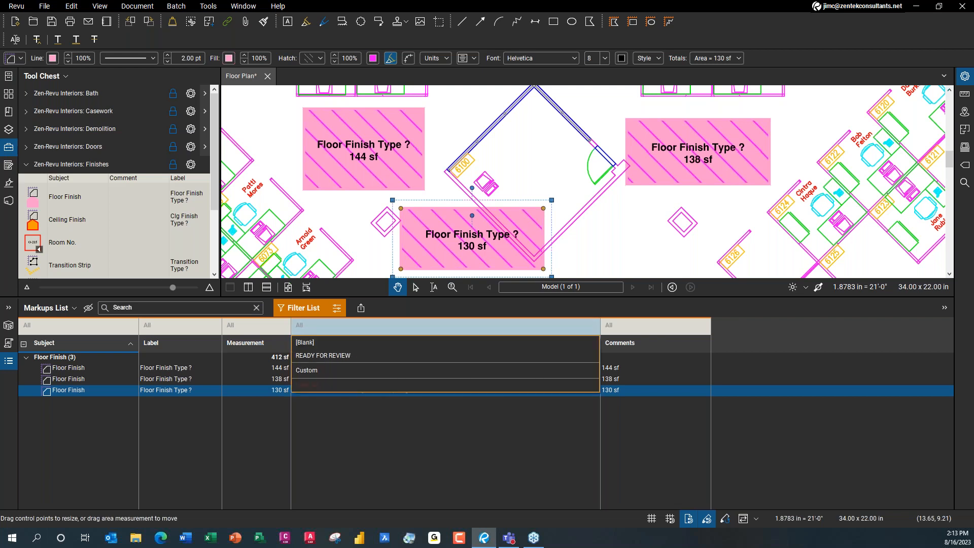
{"action": "left_click", "coordinate": [373, 356]}
{"action": "key", "text": "Escape"}
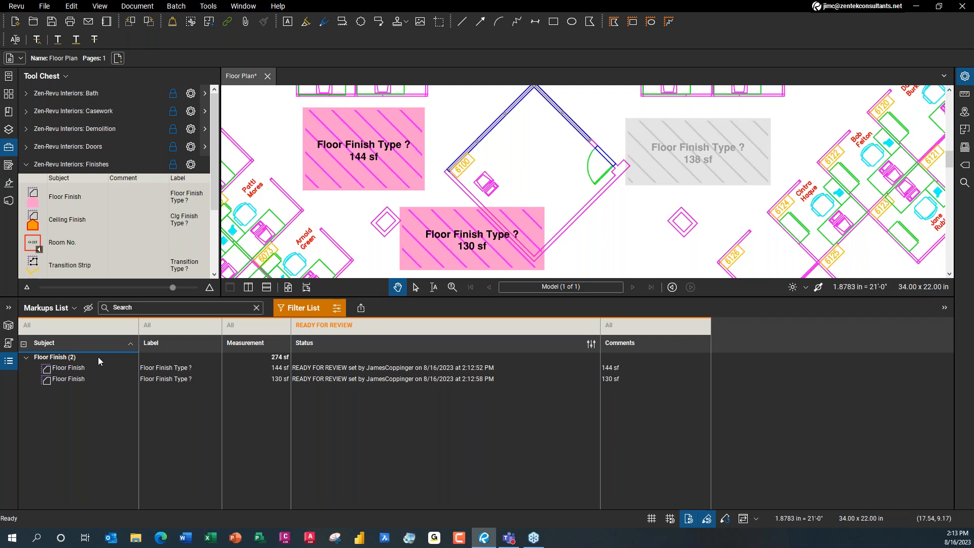
Set the status of the 144 sf Floor Finish markup to BOSS APPROVES.
{"action": "left_click", "coordinate": [353, 370]}
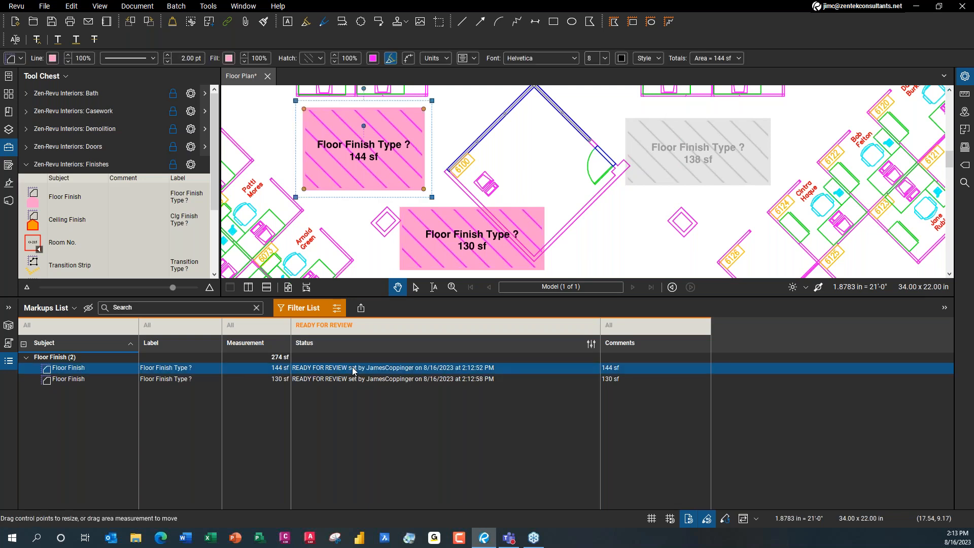
{"action": "right_click", "coordinate": [353, 370]}
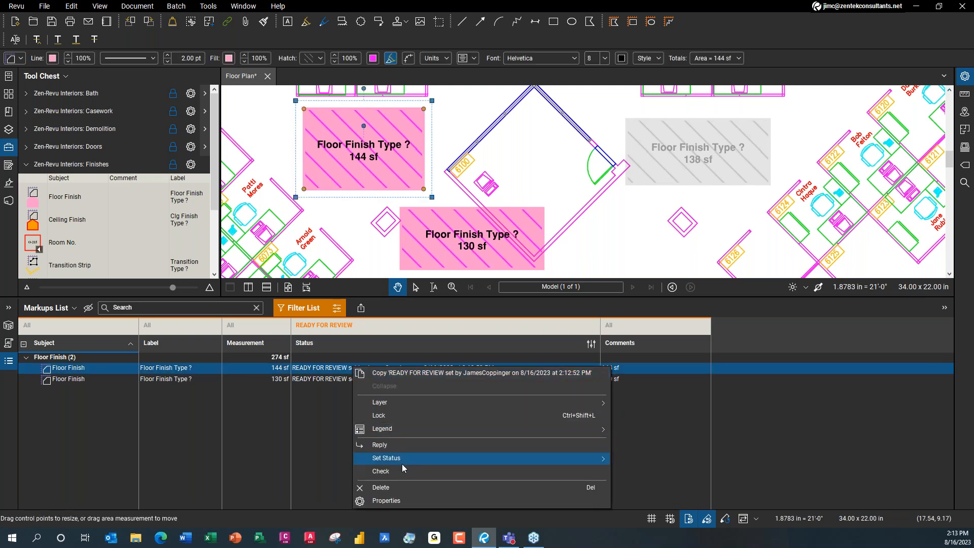
{"action": "left_click", "coordinate": [331, 370]}
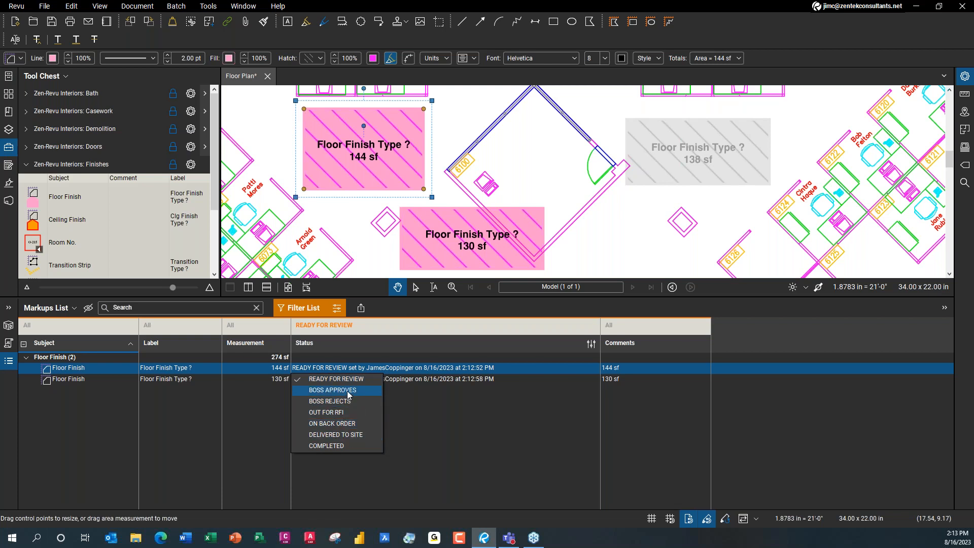
{"action": "left_click", "coordinate": [348, 391]}
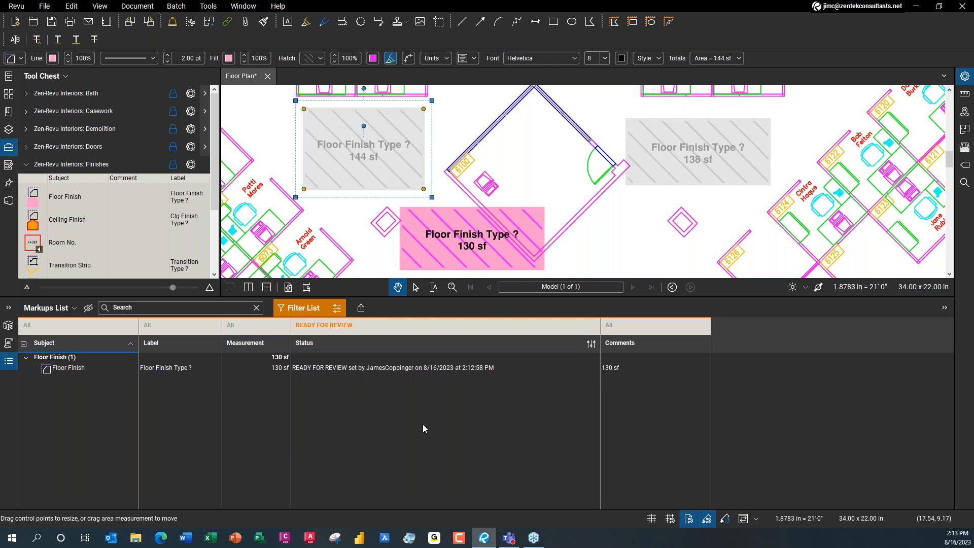
Locate the 130 sf Floor Finish markup on the plan from its list entry and set its status to BOSS REJECTS.
{"action": "left_click", "coordinate": [323, 366]}
{"action": "left_click", "coordinate": [585, 247]}
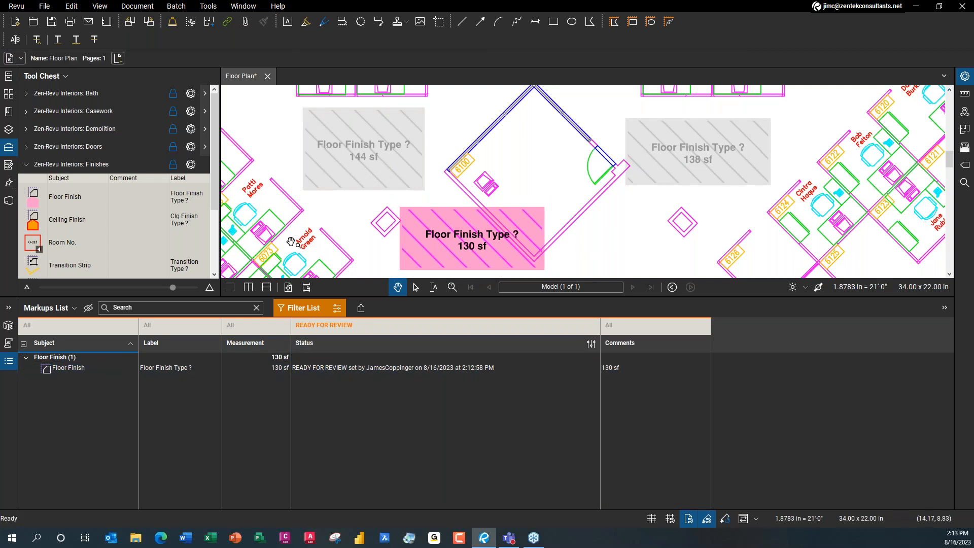
{"action": "left_click_drag", "start_coordinate": [293, 243], "coordinate": [665, 54]}
{"action": "left_click_drag", "start_coordinate": [454, 202], "coordinate": [504, 42]}
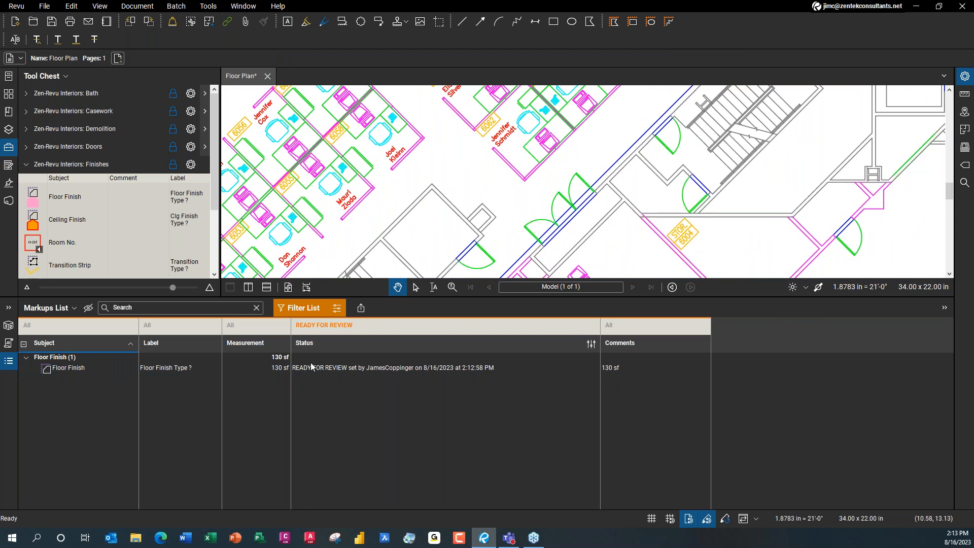
{"action": "left_click", "coordinate": [324, 367]}
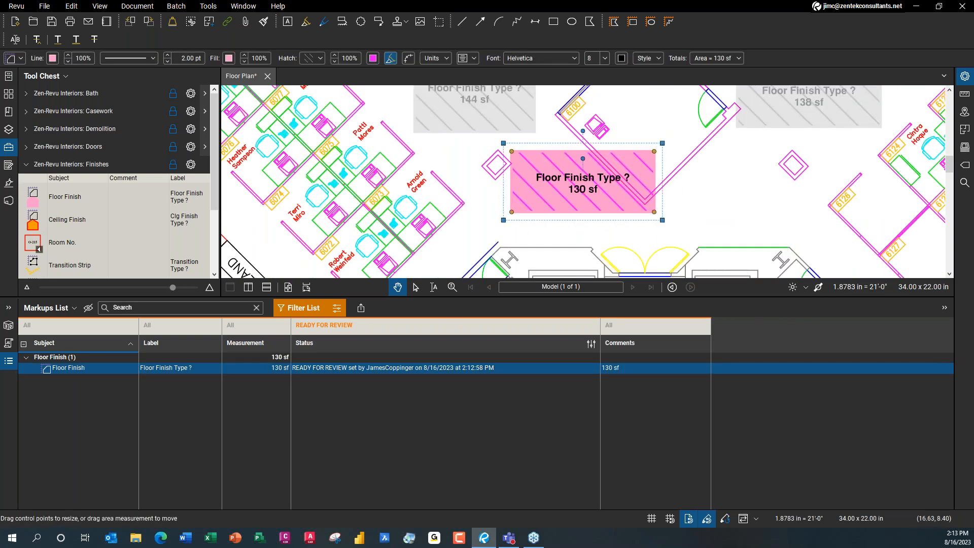
{"action": "right_click", "coordinate": [327, 369]}
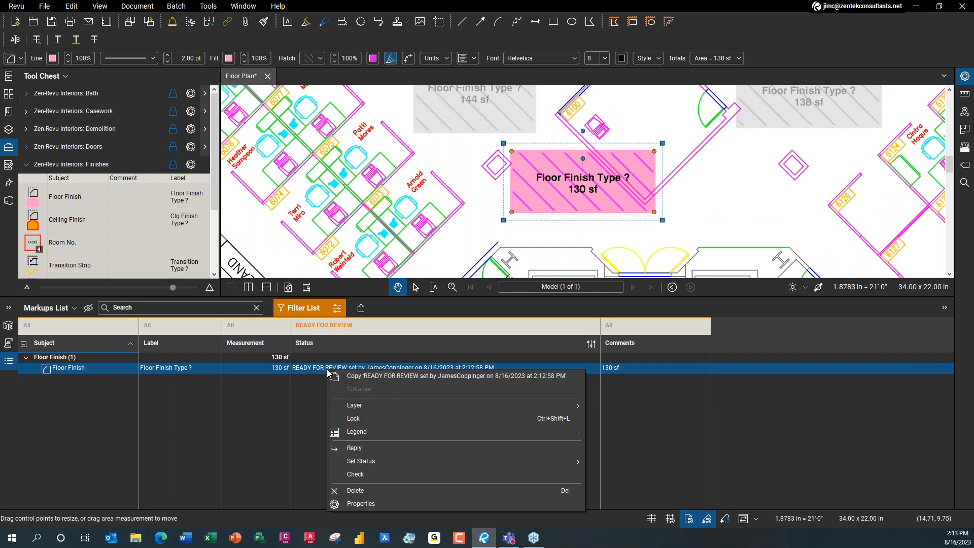
{"action": "left_click", "coordinate": [319, 369]}
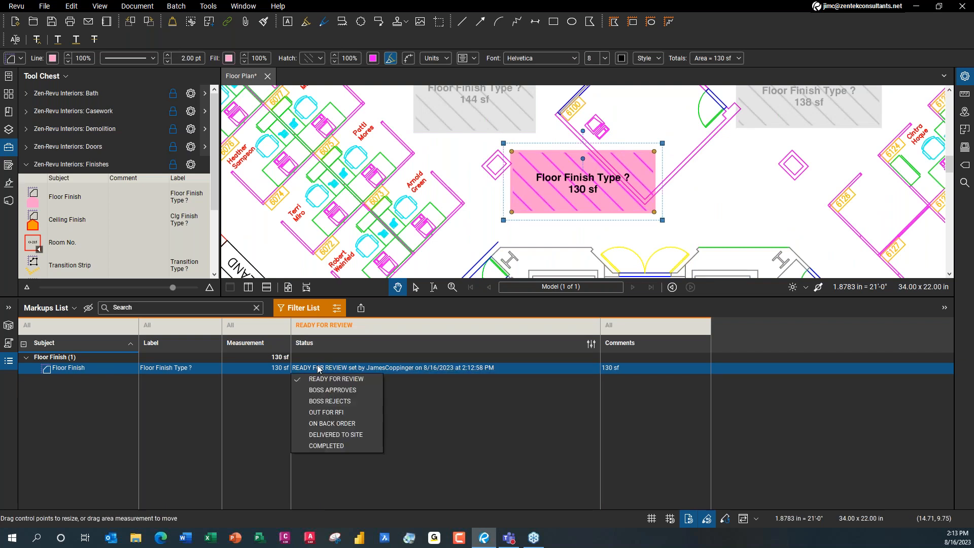
{"action": "left_click", "coordinate": [352, 401]}
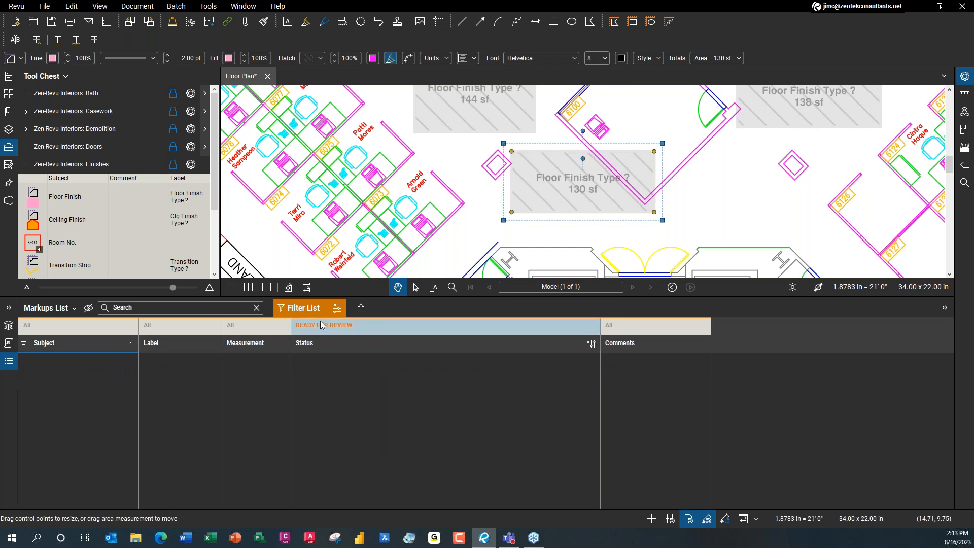
Clear the status filter and turn off filtering in the Markups List.
{"action": "left_click", "coordinate": [370, 326]}
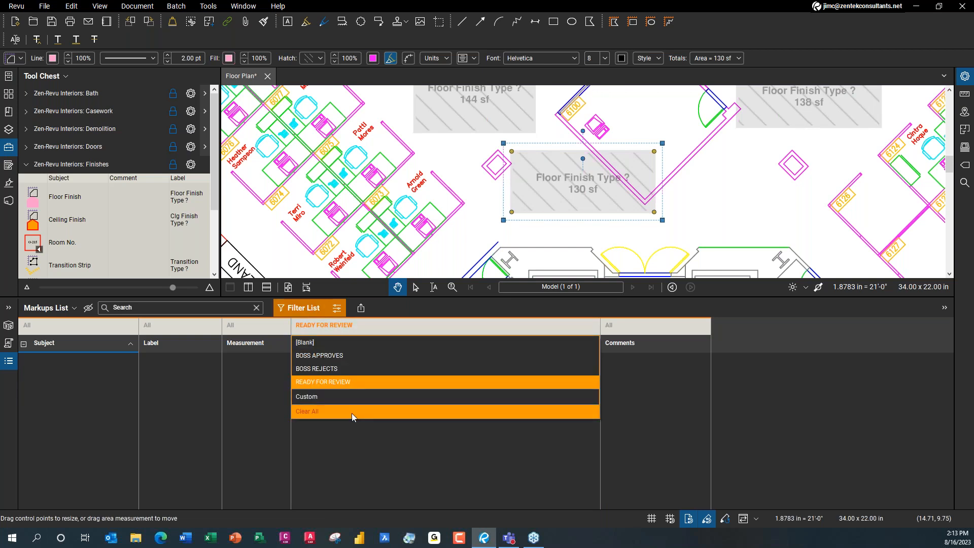
{"action": "left_click", "coordinate": [355, 411]}
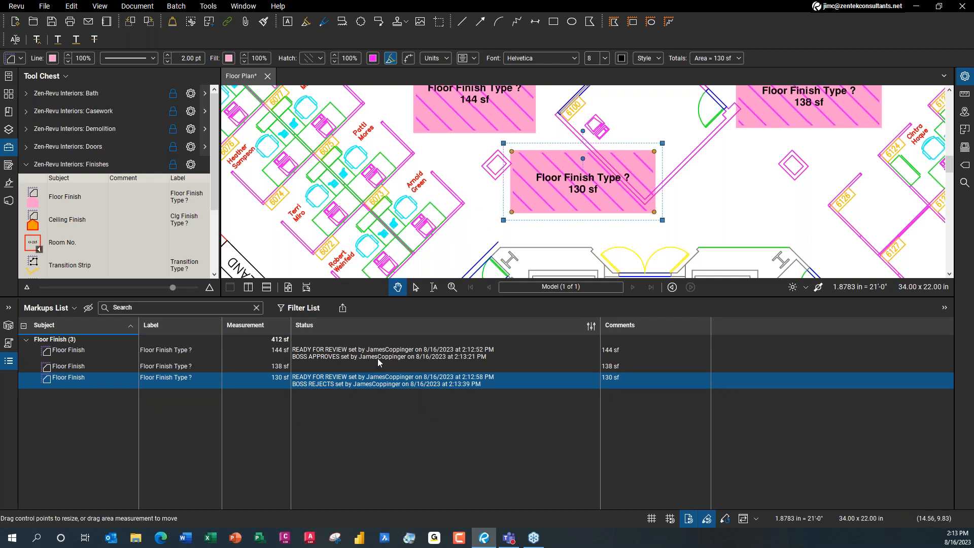
Delete the 130 sf and 144 sf Floor Finish markups from the floor plan.
{"action": "left_click_drag", "start_coordinate": [463, 171], "coordinate": [368, 225]}
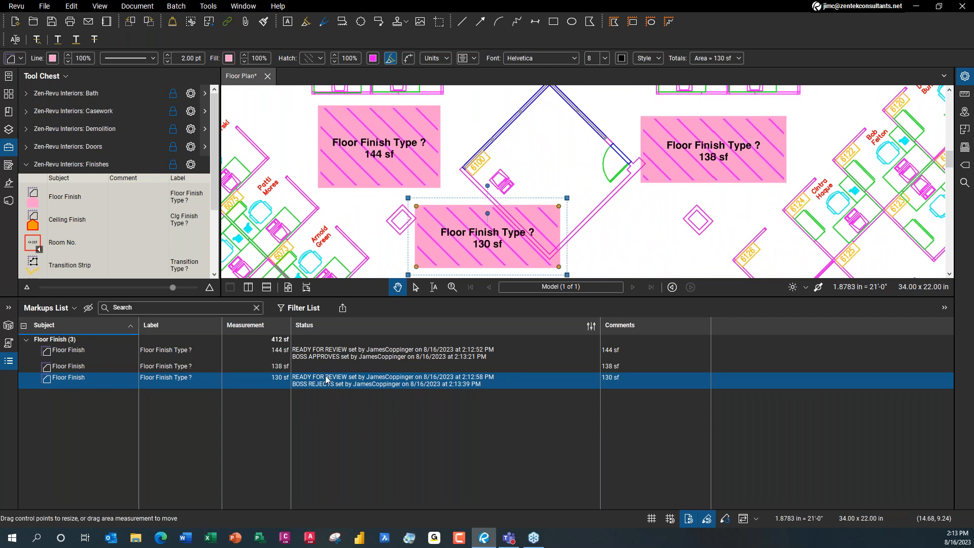
{"action": "key", "text": "Delete"}
{"action": "left_click", "coordinate": [318, 356]}
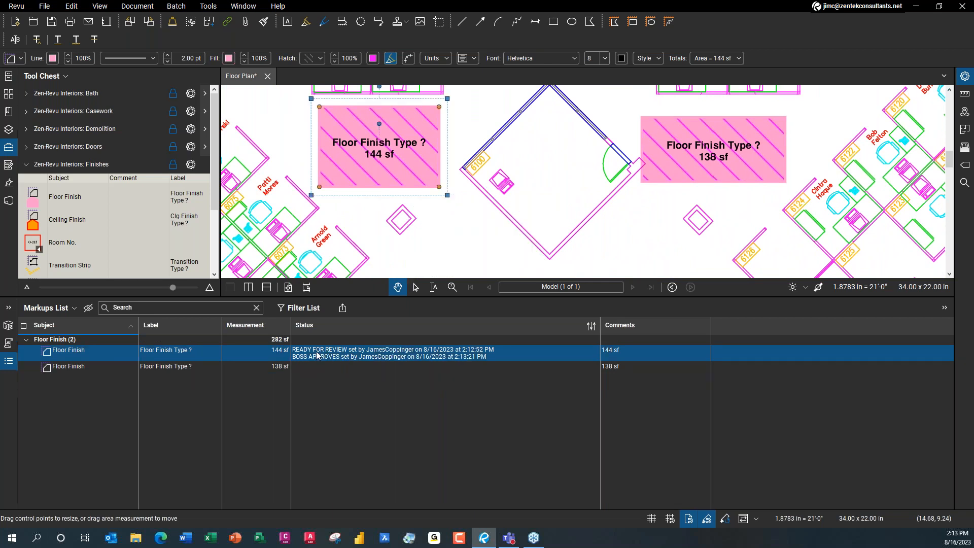
{"action": "key", "text": "Delete"}
{"action": "left_click", "coordinate": [604, 198]}
{"action": "left_click_drag", "start_coordinate": [702, 193], "coordinate": [463, 242]}
{"action": "scroll", "coordinate": [497, 222], "scroll_direction": "up", "scroll_amount": 2}
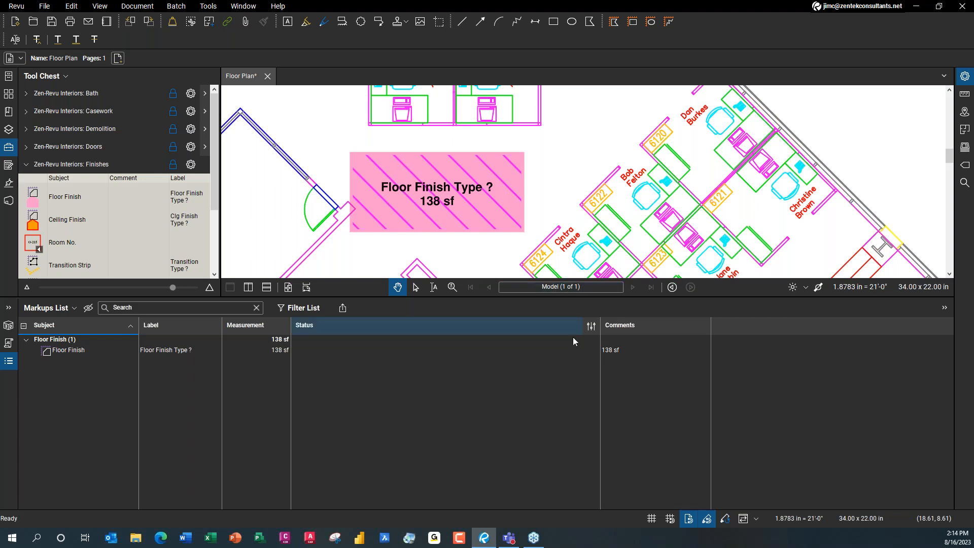
In the status manager, assign a light orange color to the READY FOR REVIEW state of the ZENTEK CA EXAMPLE model.
{"action": "left_click", "coordinate": [595, 330]}
{"action": "left_click", "coordinate": [614, 342]}
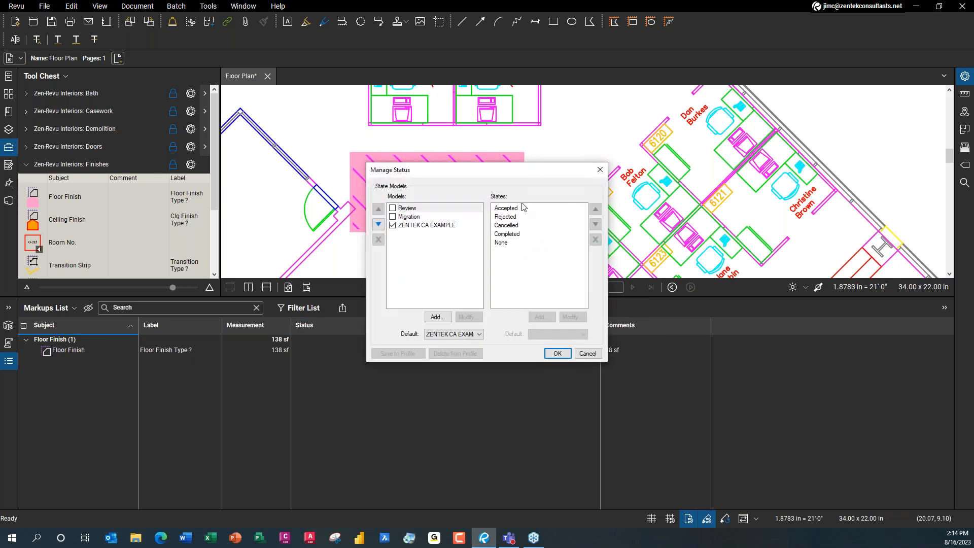
{"action": "left_click", "coordinate": [499, 217]}
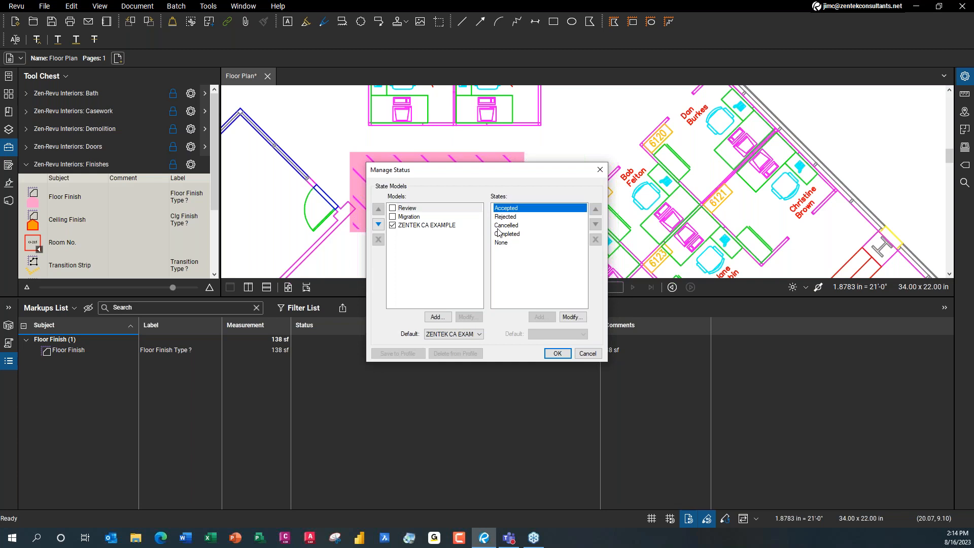
{"action": "left_click", "coordinate": [454, 226]}
{"action": "left_click", "coordinate": [530, 208]}
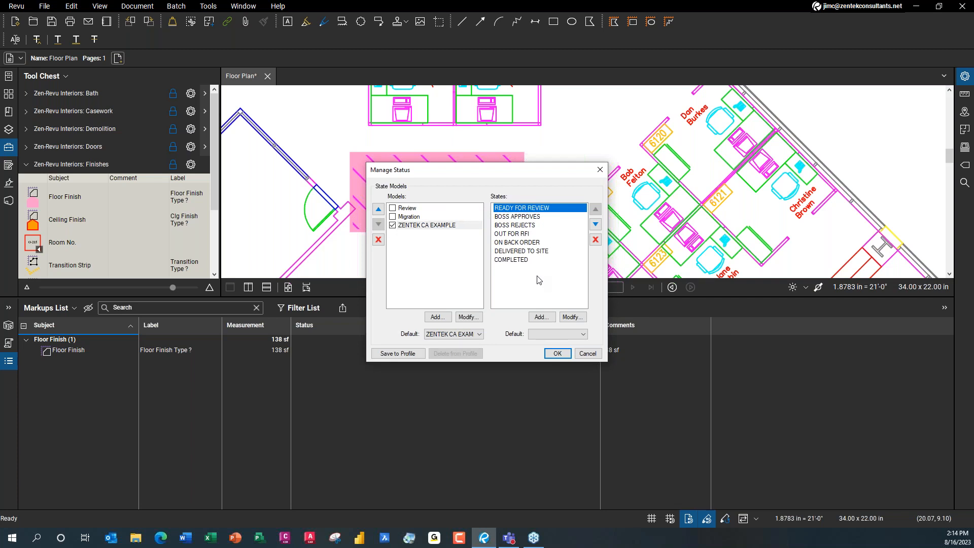
{"action": "left_click", "coordinate": [581, 317]}
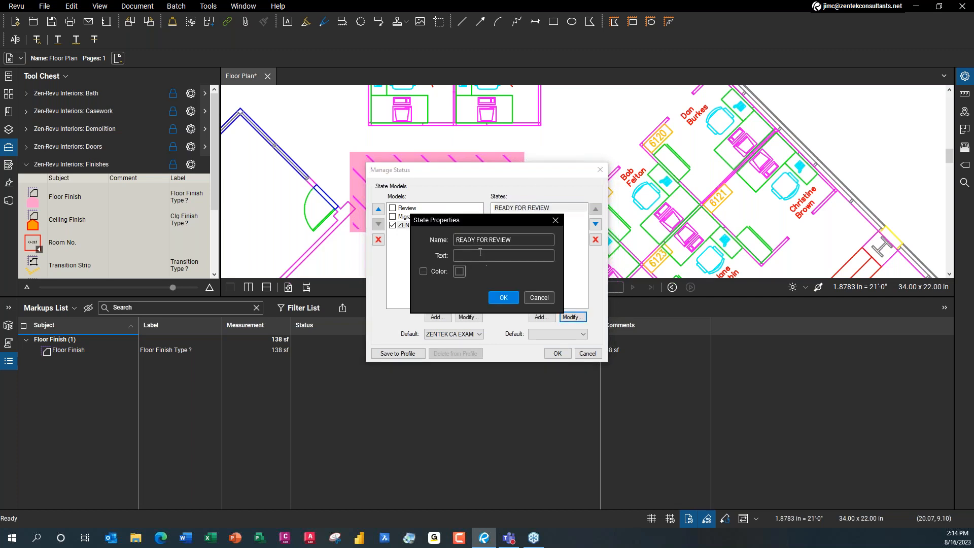
{"action": "left_click", "coordinate": [424, 273]}
{"action": "left_click", "coordinate": [460, 272]}
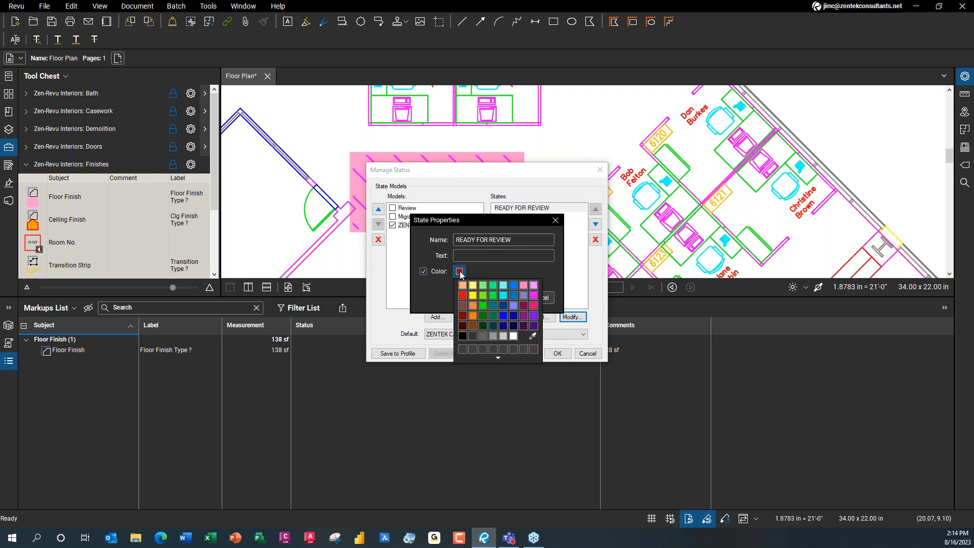
{"action": "left_click", "coordinate": [463, 285]}
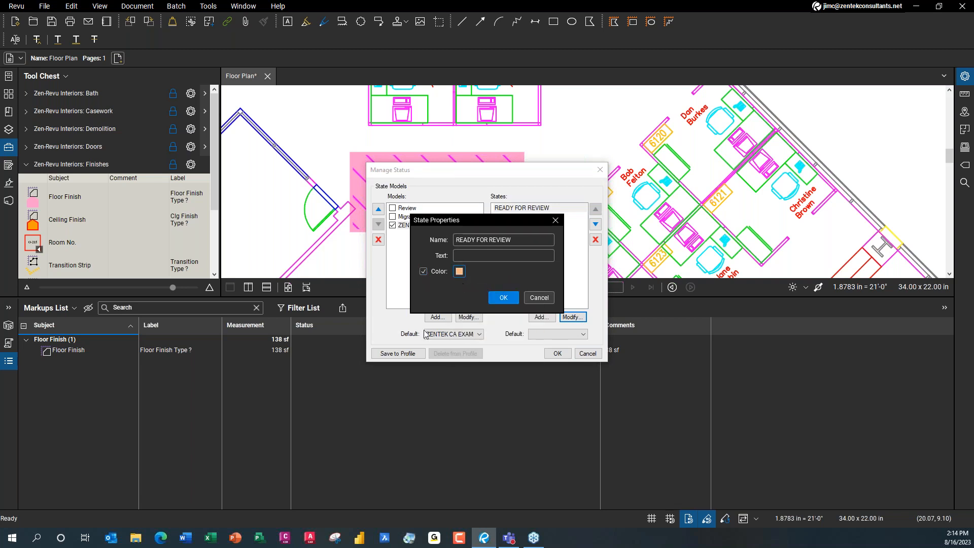
{"action": "left_click", "coordinate": [513, 299]}
Assign a light green color to the BOSS APPROVES state of the ZENTEK CA EXAMPLE model.
{"action": "left_click", "coordinate": [520, 217]}
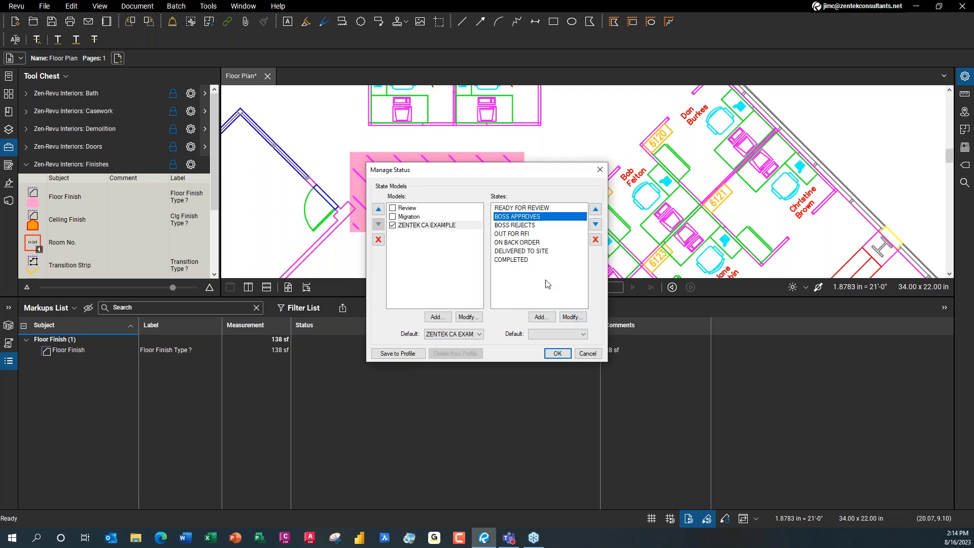
{"action": "left_click", "coordinate": [573, 317]}
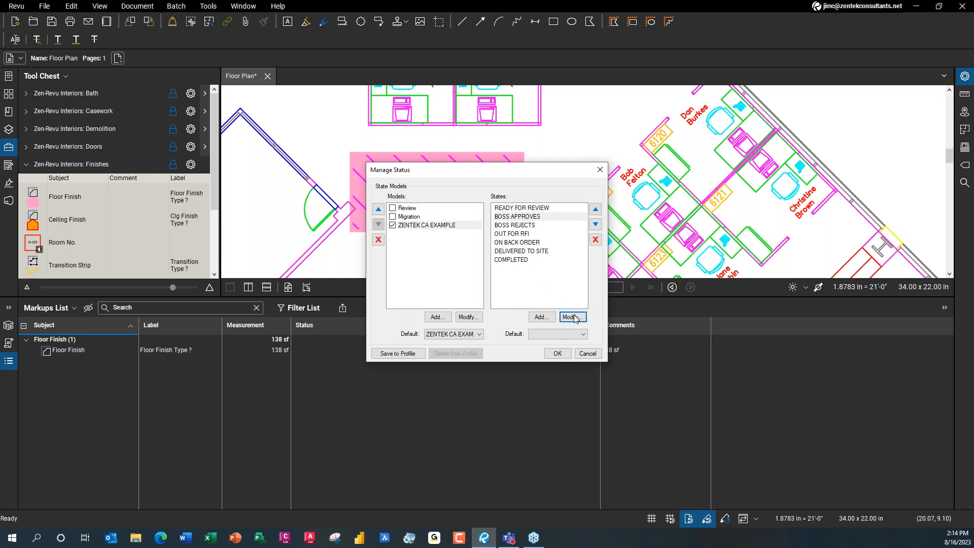
{"action": "left_click", "coordinate": [460, 272]}
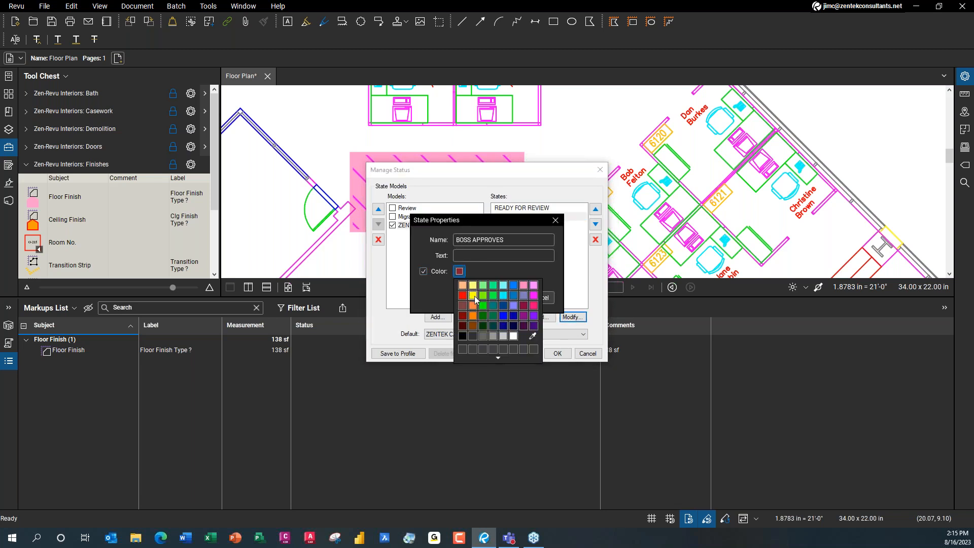
{"action": "left_click", "coordinate": [483, 285]}
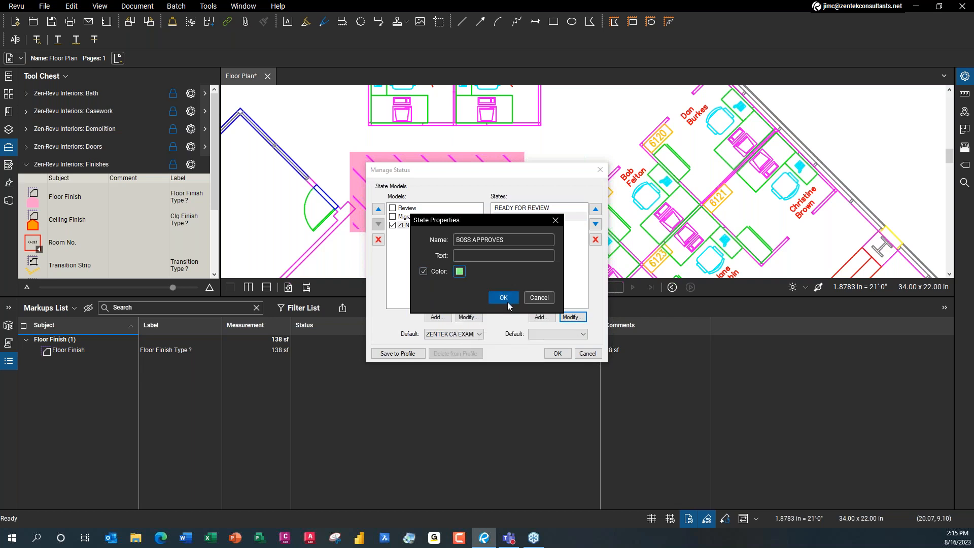
{"action": "left_click", "coordinate": [504, 298]}
Enable a color for the BOSS REJECTS state of the ZENTEK CA EXAMPLE model and make it red.
{"action": "left_click", "coordinate": [513, 225]}
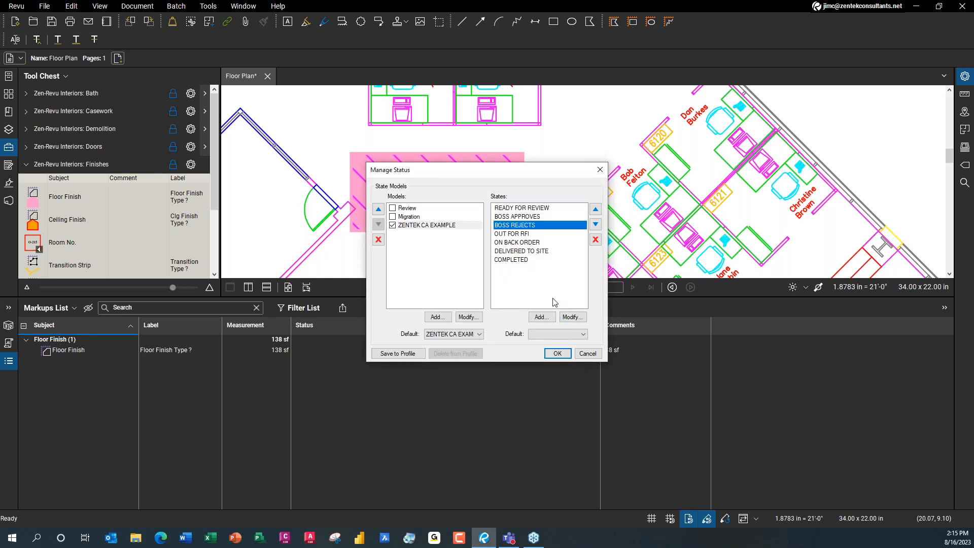
{"action": "left_click", "coordinate": [571, 317]}
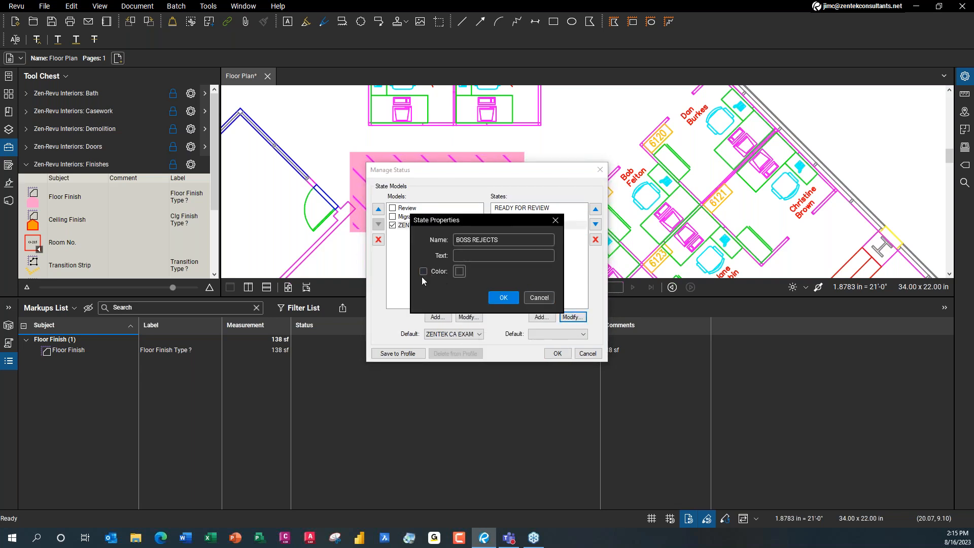
{"action": "left_click", "coordinate": [460, 273]}
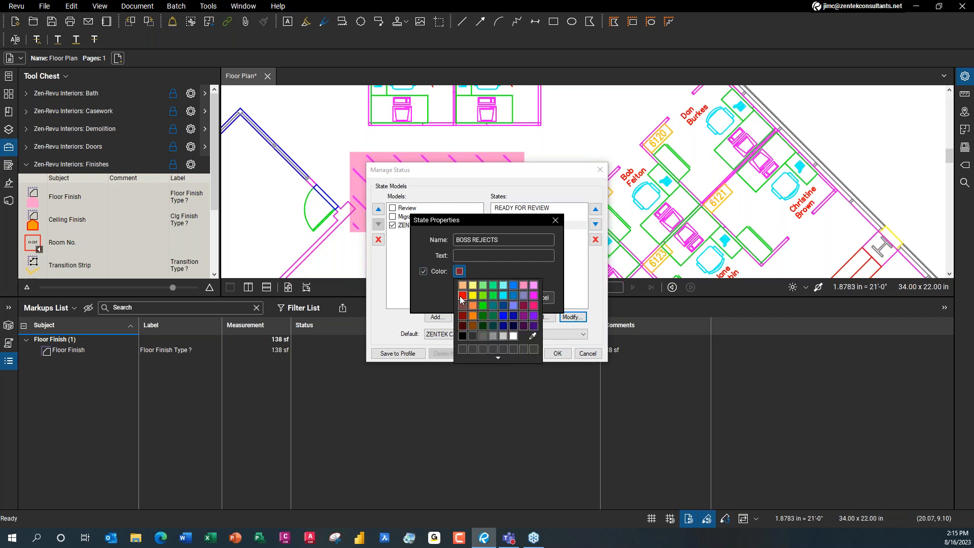
{"action": "left_click", "coordinate": [462, 300]}
{"action": "left_click", "coordinate": [503, 298]}
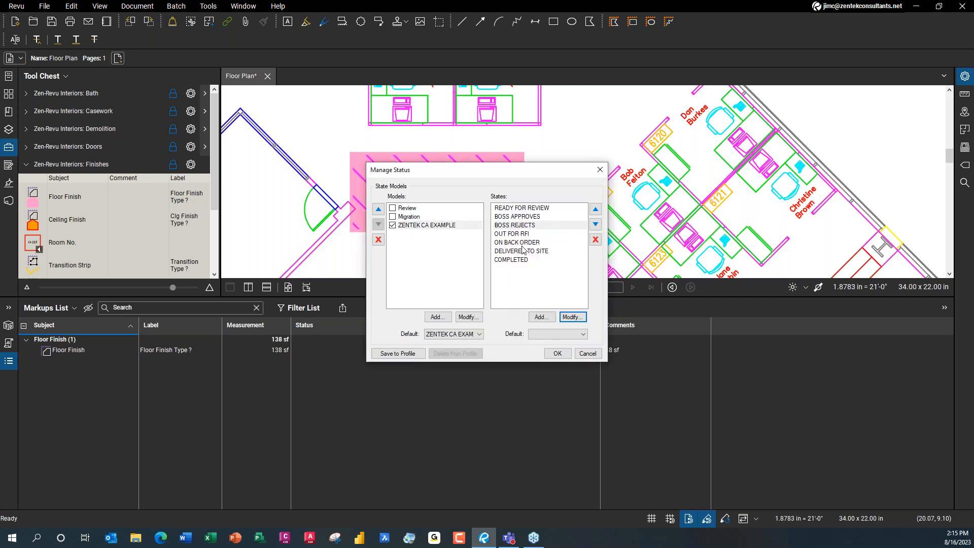
Enable a color for the OUT FOR RFI state and make it purple.
{"action": "left_click", "coordinate": [528, 233]}
{"action": "left_click", "coordinate": [572, 318]}
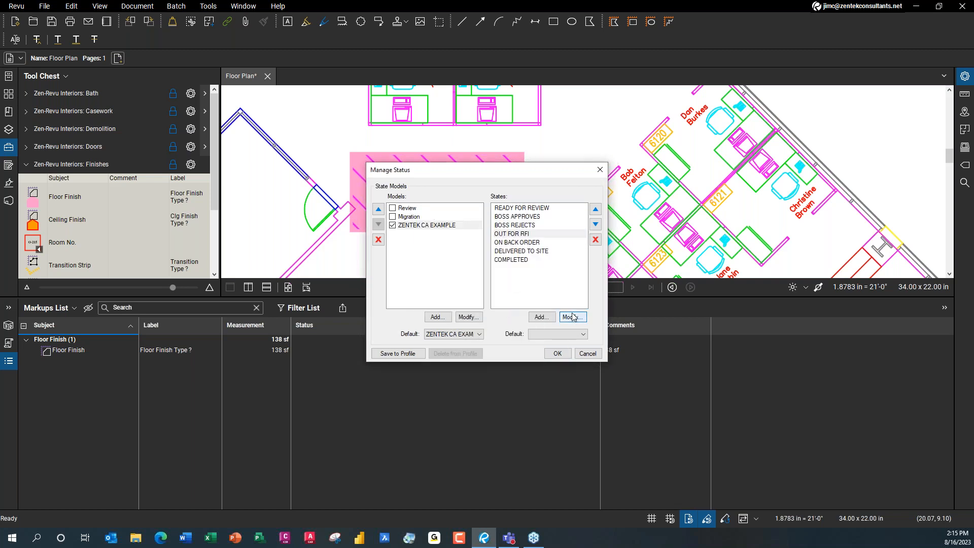
{"action": "left_click", "coordinate": [424, 272]}
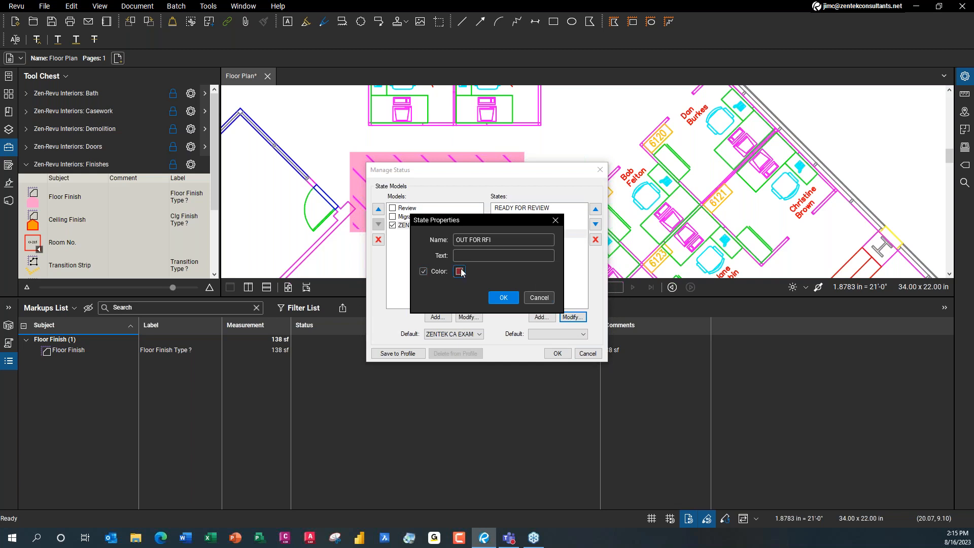
{"action": "left_click", "coordinate": [459, 271]}
{"action": "left_click", "coordinate": [528, 316]}
{"action": "left_click", "coordinate": [507, 298]}
Enable a color for the ON BACK ORDER state and make it light yellow.
{"action": "left_click", "coordinate": [522, 243]}
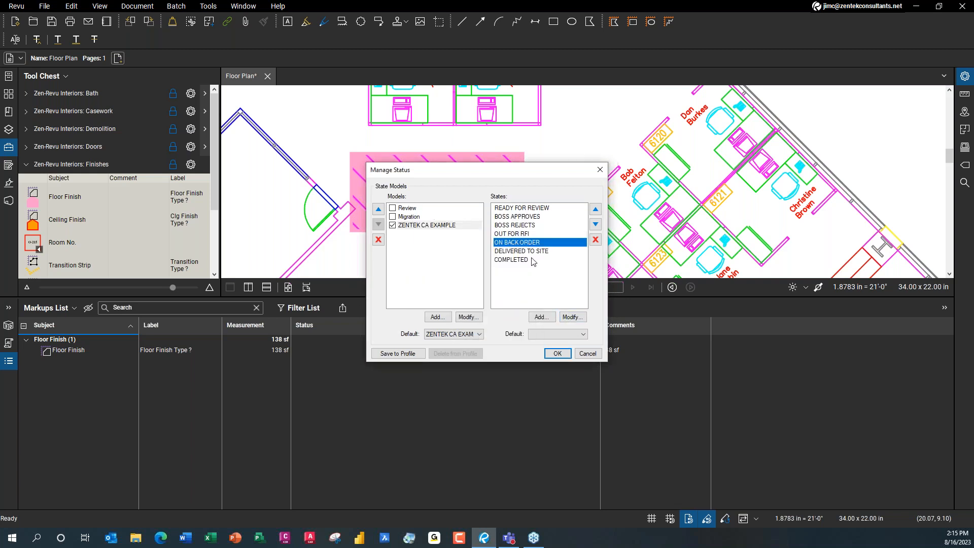
{"action": "left_click", "coordinate": [573, 317]}
{"action": "left_click", "coordinate": [424, 272]}
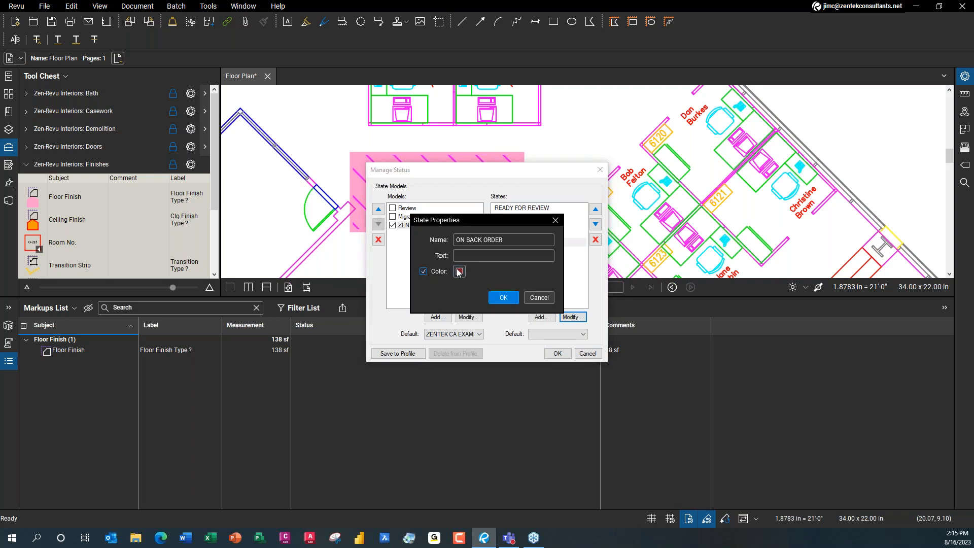
{"action": "left_click", "coordinate": [460, 272]}
{"action": "left_click", "coordinate": [475, 286]}
{"action": "left_click", "coordinate": [508, 298]}
Enable a color for the DELIVERED TO SITE state and make it periwinkle blue.
{"action": "left_click", "coordinate": [527, 251]}
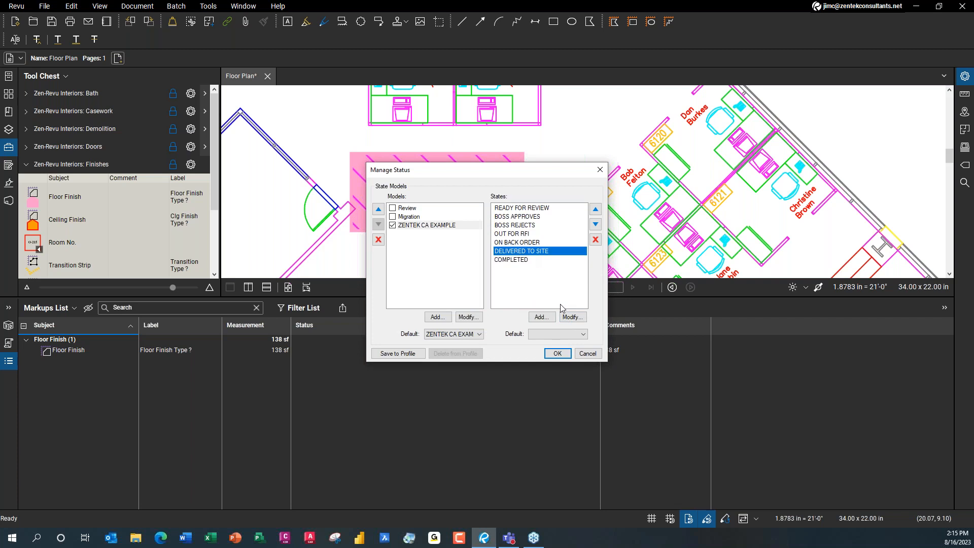
{"action": "left_click", "coordinate": [573, 317]}
{"action": "left_click", "coordinate": [424, 271]}
{"action": "left_click", "coordinate": [460, 271]}
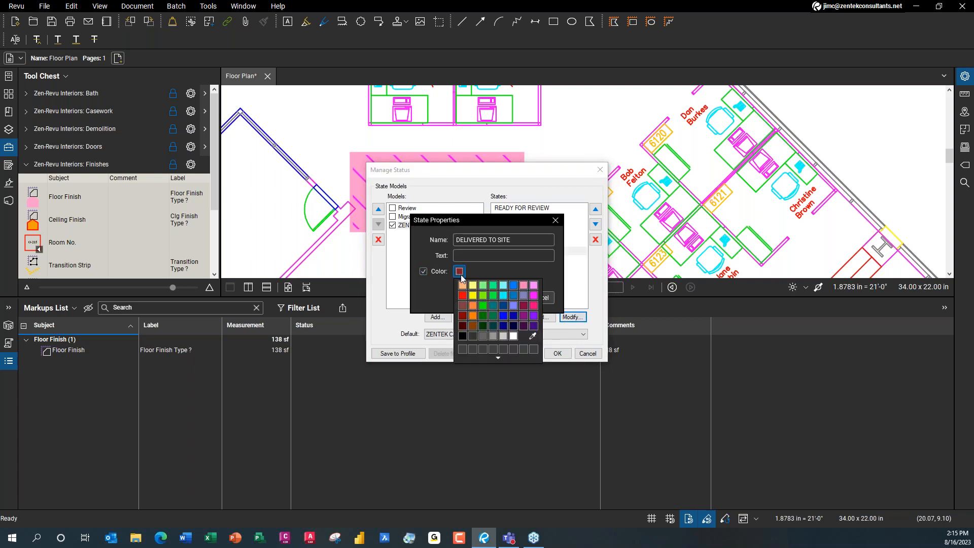
{"action": "left_click", "coordinate": [514, 305]}
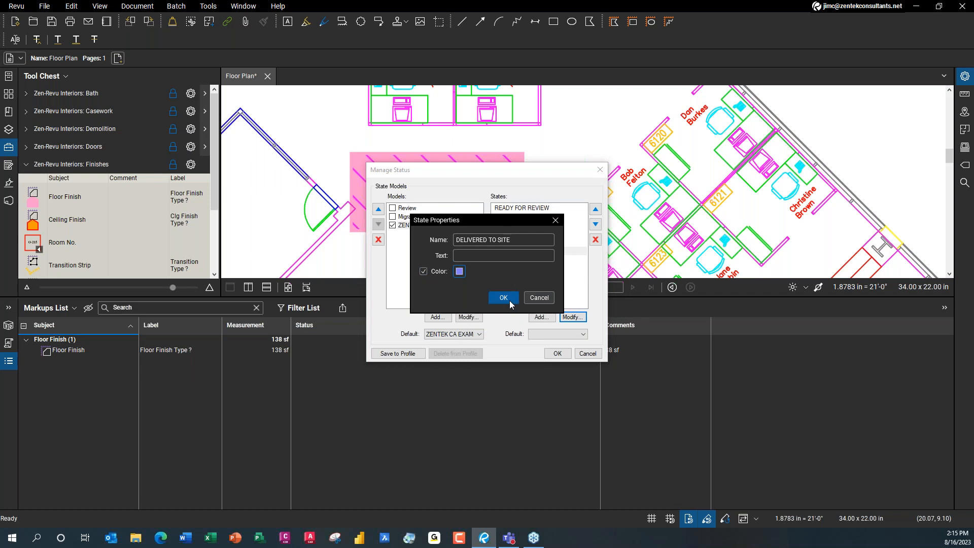
{"action": "left_click", "coordinate": [507, 298]}
Give the COMPLETED state a light gray color and the text "ALL DONE!", and save the status model changes.
{"action": "left_click", "coordinate": [515, 261]}
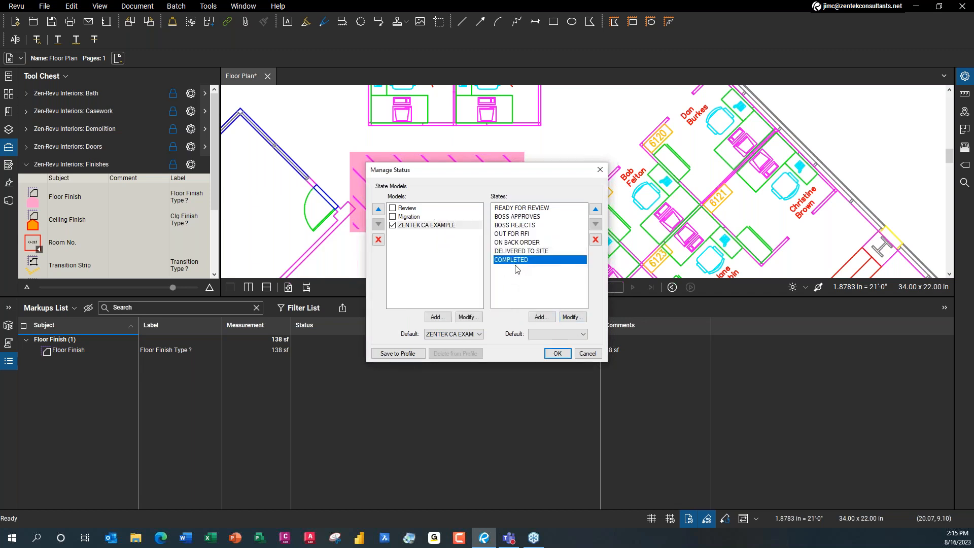
{"action": "left_click", "coordinate": [573, 321]}
{"action": "left_click", "coordinate": [423, 271]}
{"action": "left_click", "coordinate": [460, 272]}
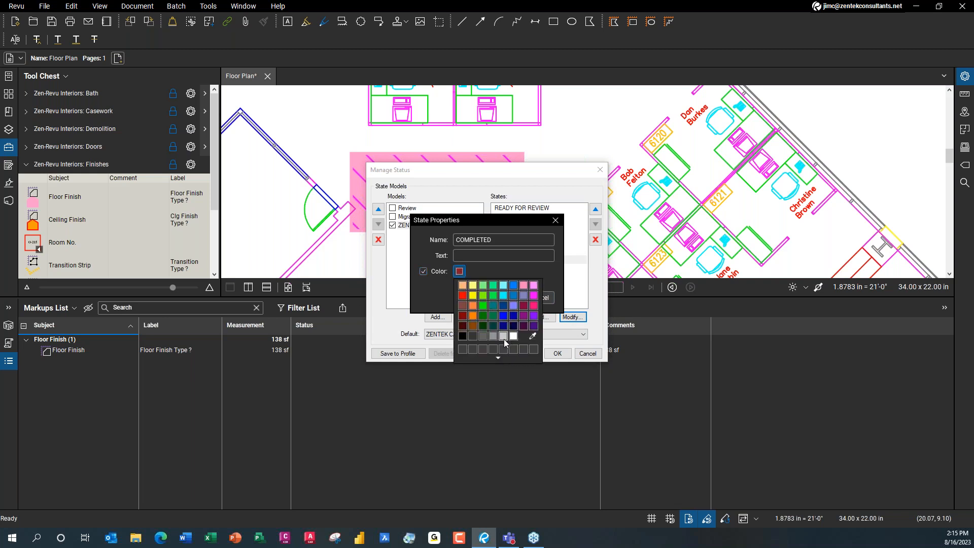
{"action": "left_click", "coordinate": [504, 336]}
{"action": "left_click", "coordinate": [492, 256]}
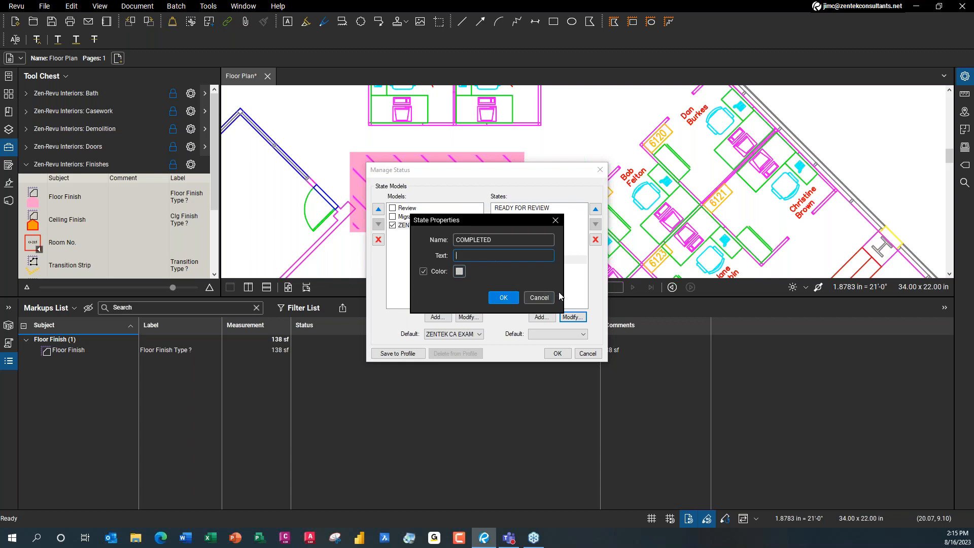
{"action": "type", "text": "ALL DONE!"}
{"action": "left_click", "coordinate": [503, 299]}
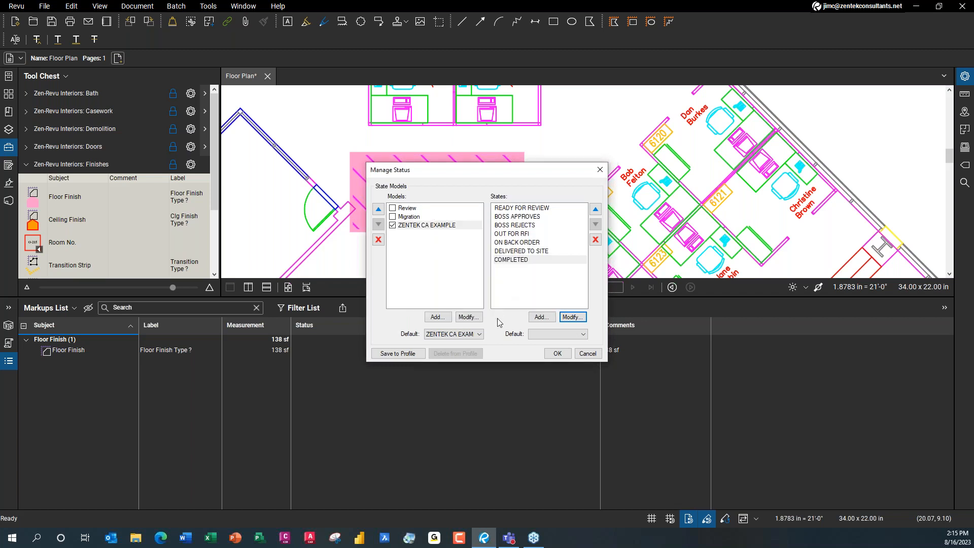
{"action": "left_click", "coordinate": [557, 354]}
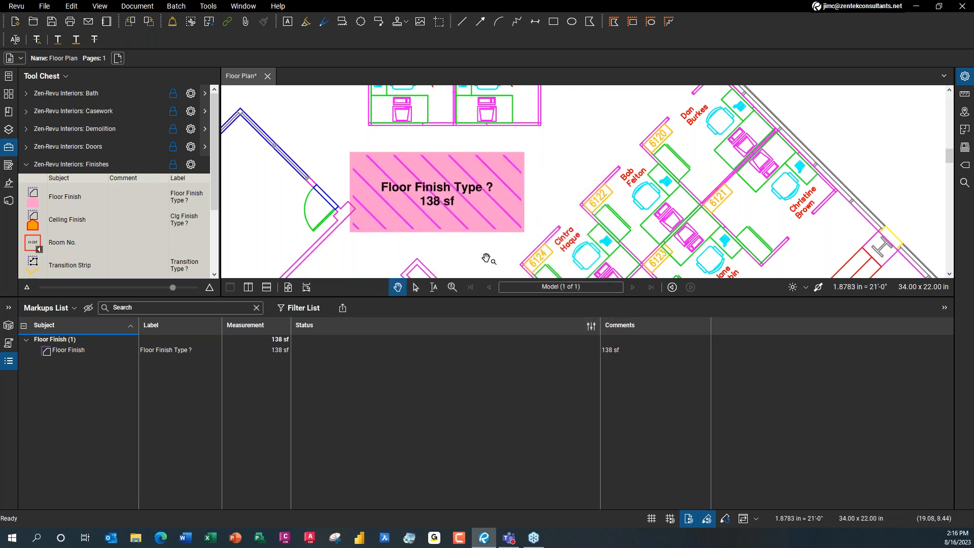
Set the status of the 138 sf Floor Finish markup to READY FOR REVIEW in the Markups List.
{"action": "left_click", "coordinate": [463, 191]}
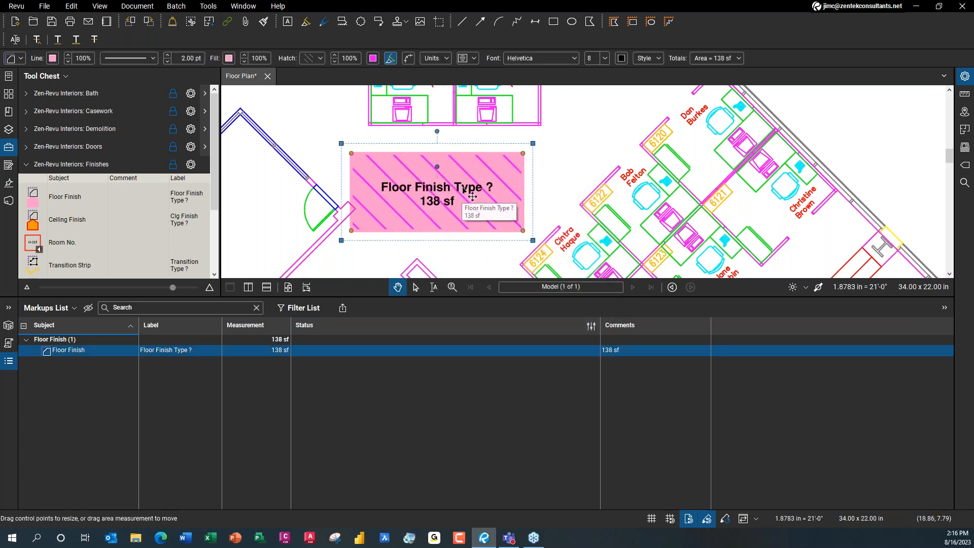
{"action": "left_click", "coordinate": [547, 197]}
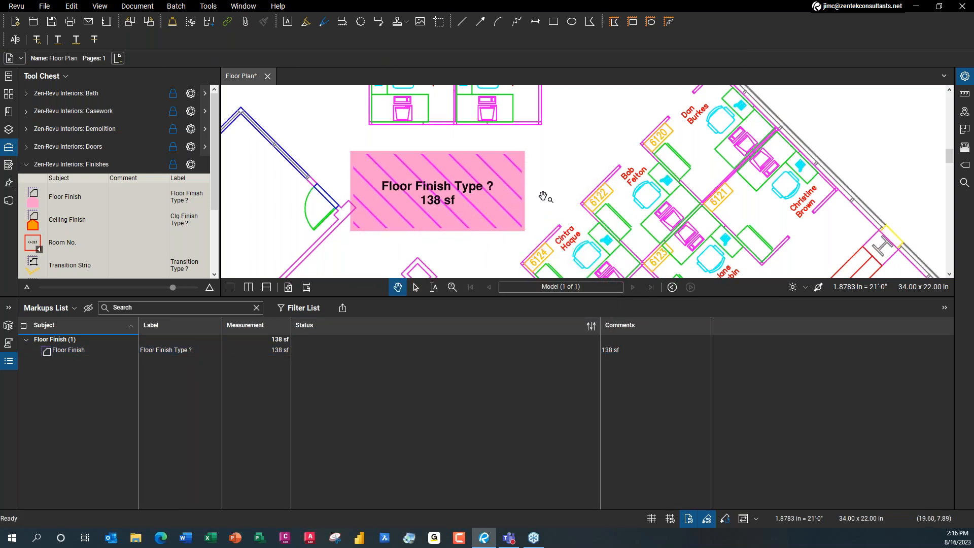
{"action": "scroll", "coordinate": [537, 196], "scroll_direction": "up", "scroll_amount": 2}
{"action": "left_click", "coordinate": [519, 195]}
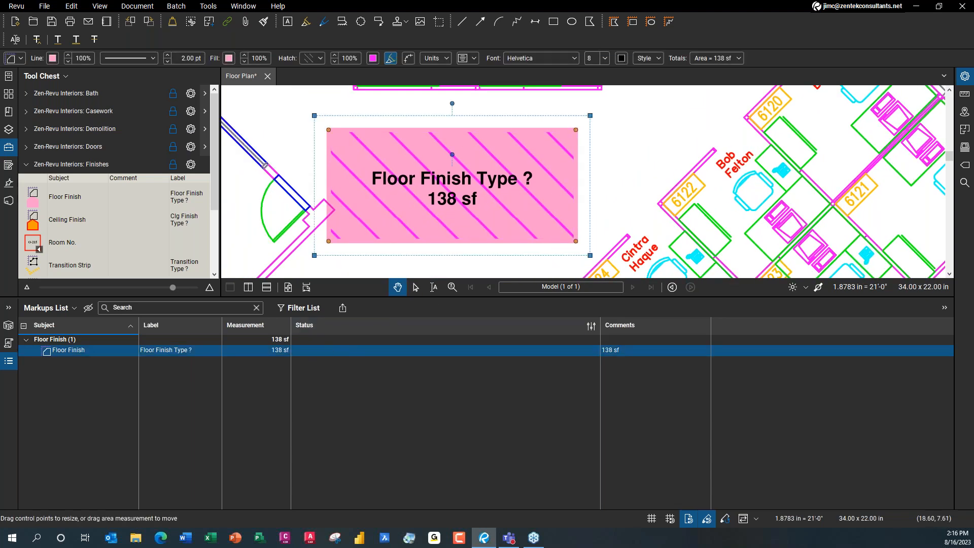
{"action": "left_click", "coordinate": [313, 352]}
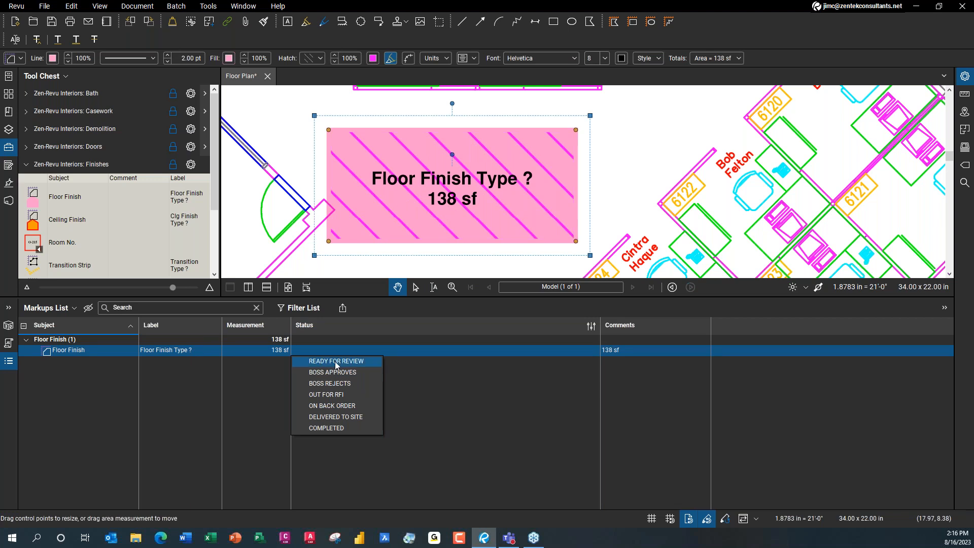
{"action": "left_click", "coordinate": [336, 362]}
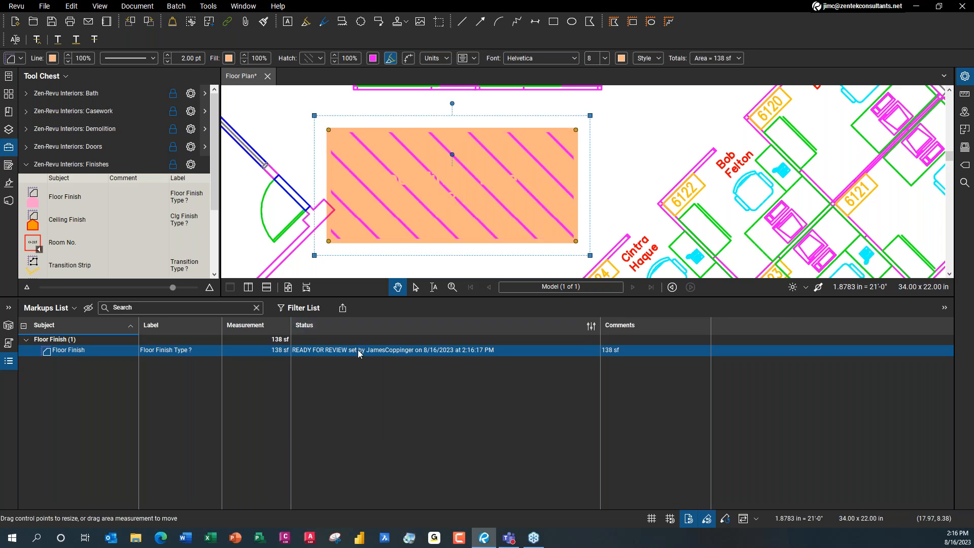
Change the Floor Finish markup's status to BOSS APPROVES and then to BOSS REJECTS.
{"action": "left_click", "coordinate": [359, 353]}
{"action": "left_click", "coordinate": [350, 373]}
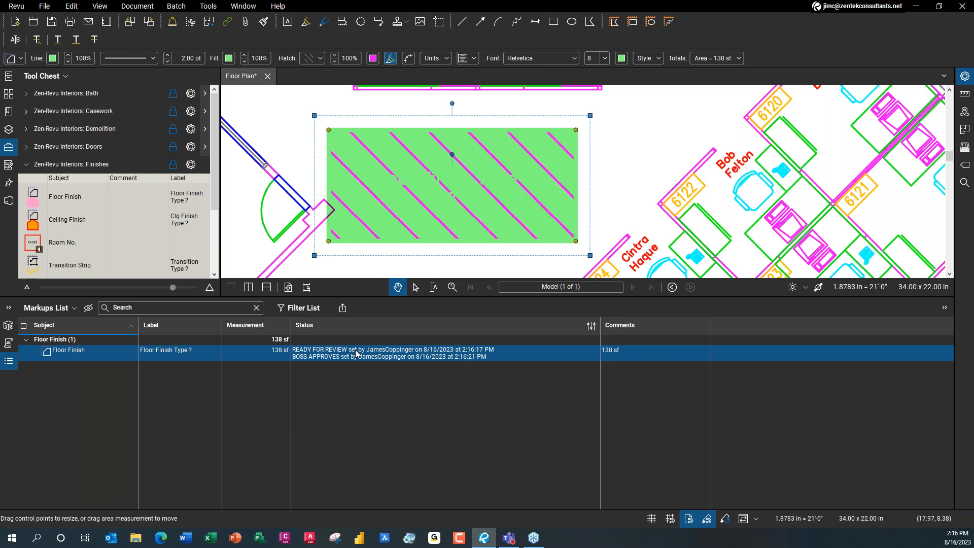
{"action": "left_click", "coordinate": [358, 354]}
{"action": "left_click", "coordinate": [343, 392]}
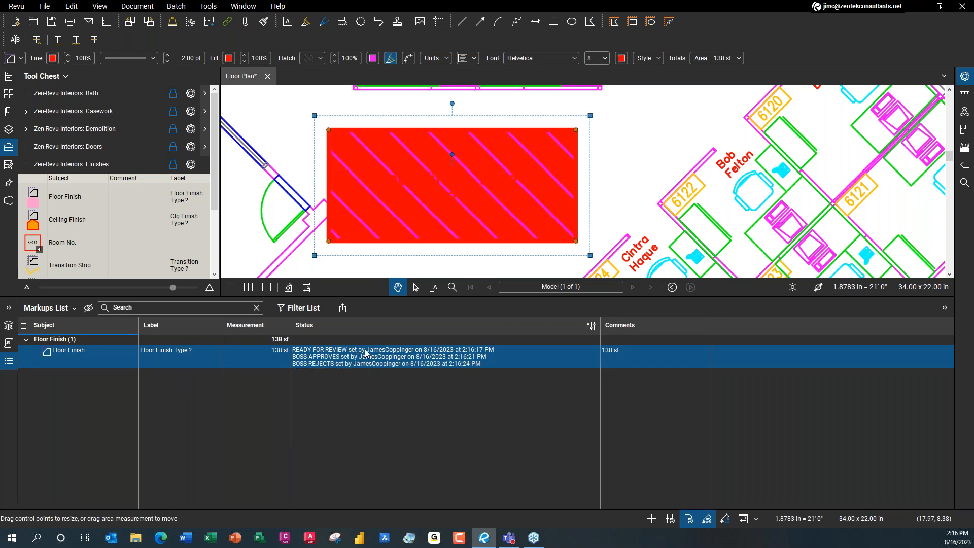
Change the Floor Finish markup's status to OUT FOR RFI and then to ON BACK ORDER.
{"action": "left_click", "coordinate": [368, 355]}
{"action": "left_click", "coordinate": [341, 409]}
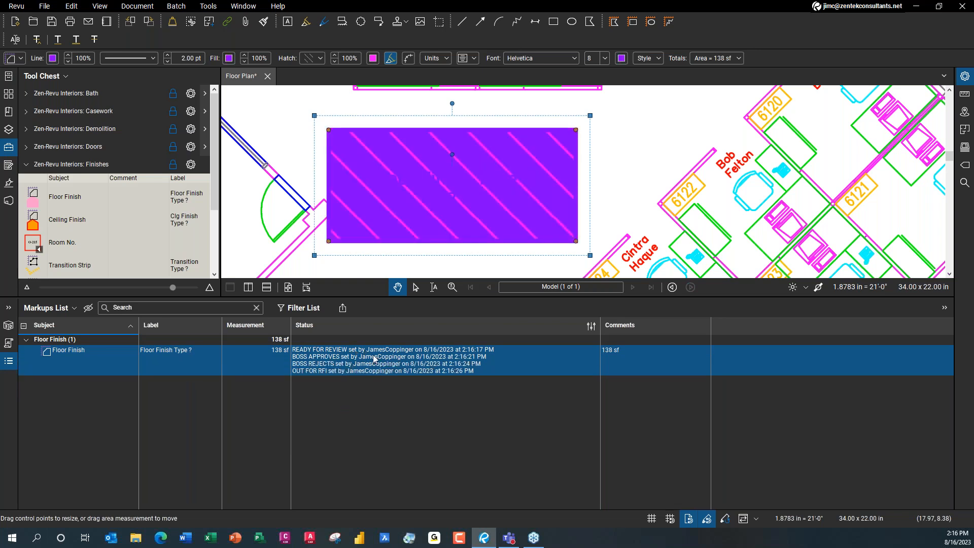
{"action": "left_click", "coordinate": [374, 359]}
{"action": "left_click", "coordinate": [343, 425]}
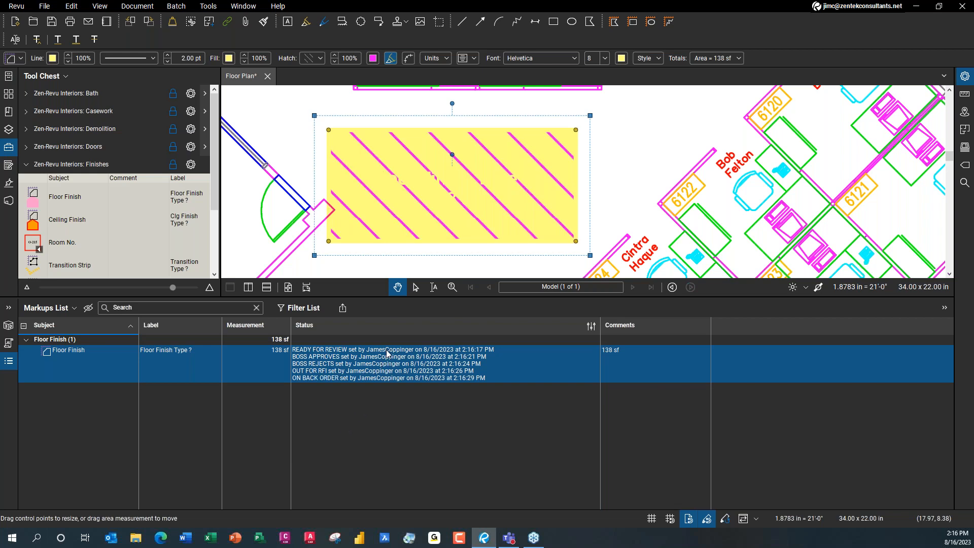
Change the Floor Finish markup's status to DELIVERED TO SITE and then to COMPLETED, and deselect the markup.
{"action": "left_click", "coordinate": [396, 364]}
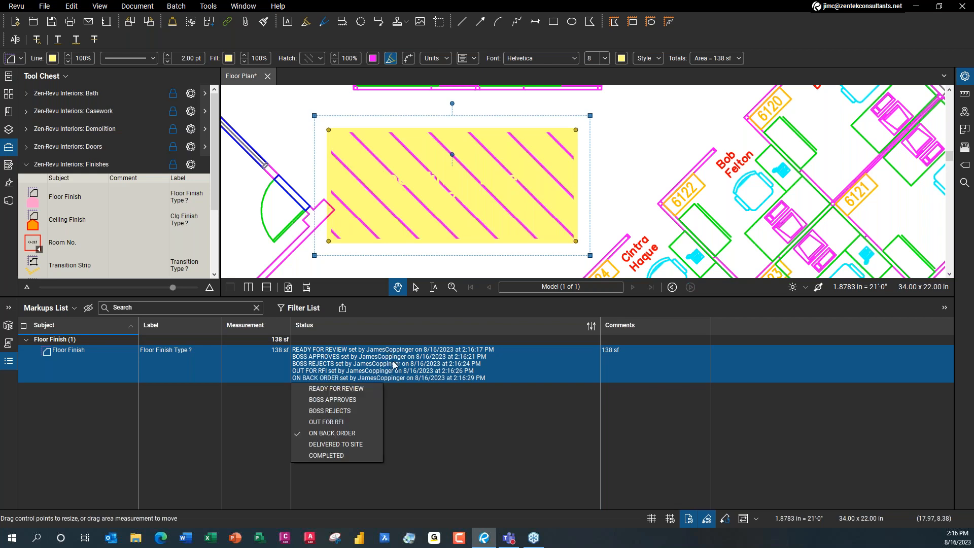
{"action": "left_click", "coordinate": [347, 444]}
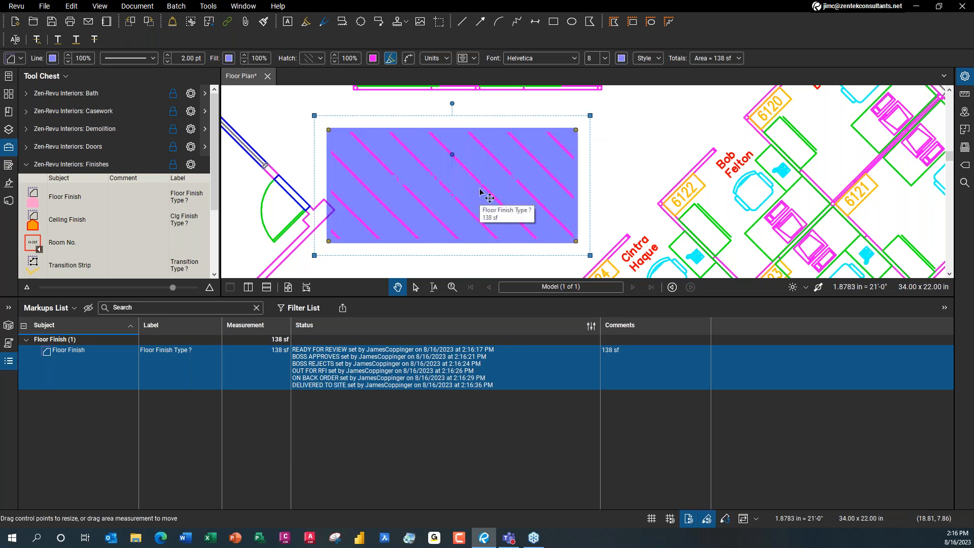
{"action": "left_click", "coordinate": [354, 376]}
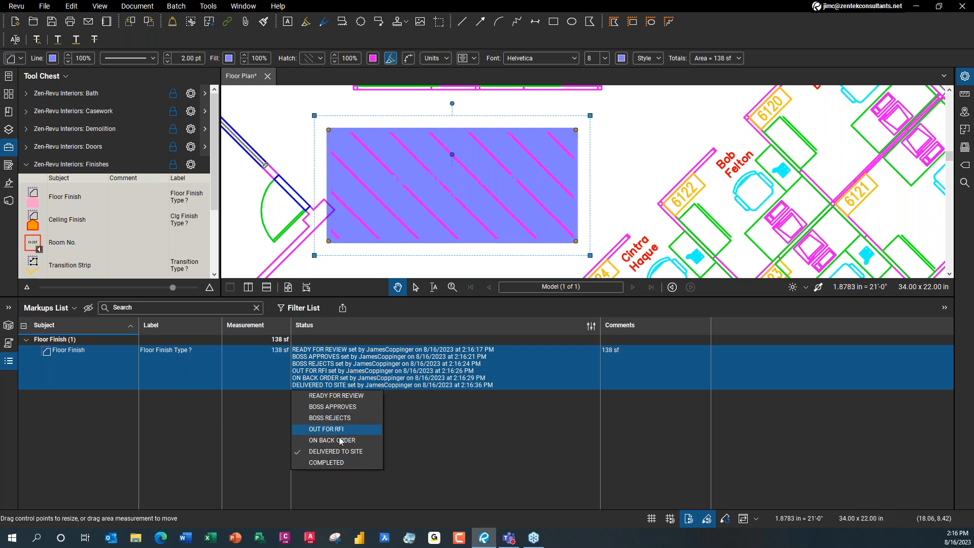
{"action": "left_click", "coordinate": [340, 463]}
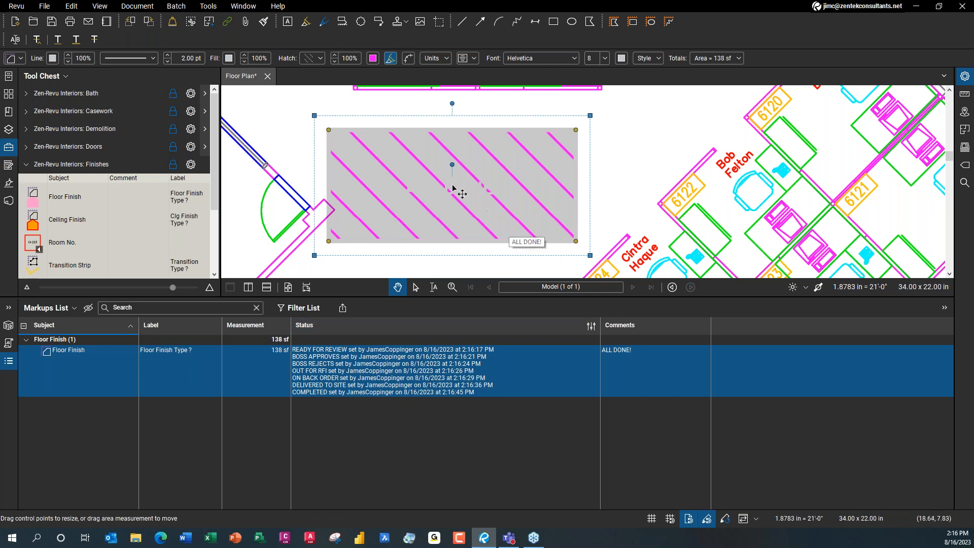
{"action": "left_click", "coordinate": [634, 230]}
{"action": "scroll", "coordinate": [639, 195], "scroll_direction": "down", "scroll_amount": 2}
{"action": "scroll", "coordinate": [613, 213], "scroll_direction": "down", "scroll_amount": 3}
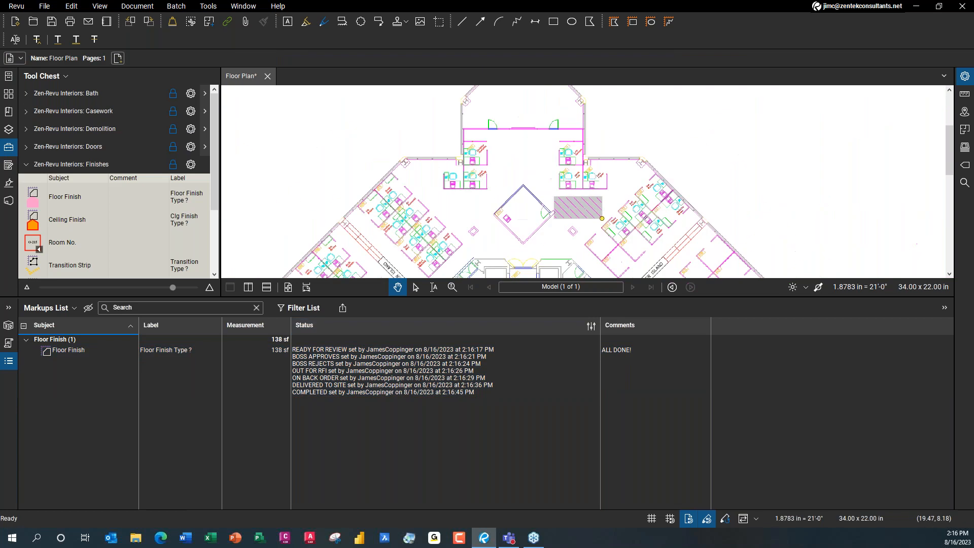
{"action": "scroll", "coordinate": [599, 210], "scroll_direction": "up", "scroll_amount": 2}
{"action": "scroll", "coordinate": [571, 195], "scroll_direction": "down", "scroll_amount": 3}
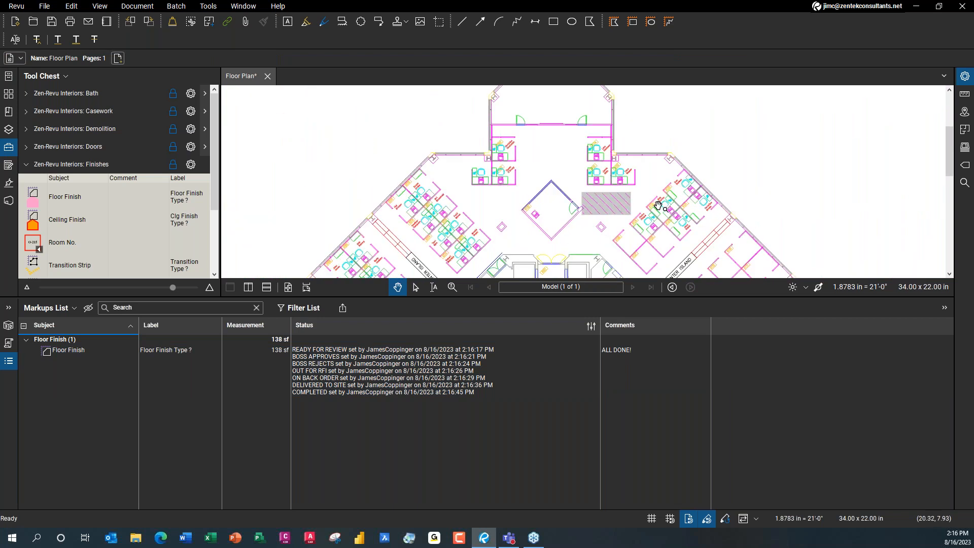